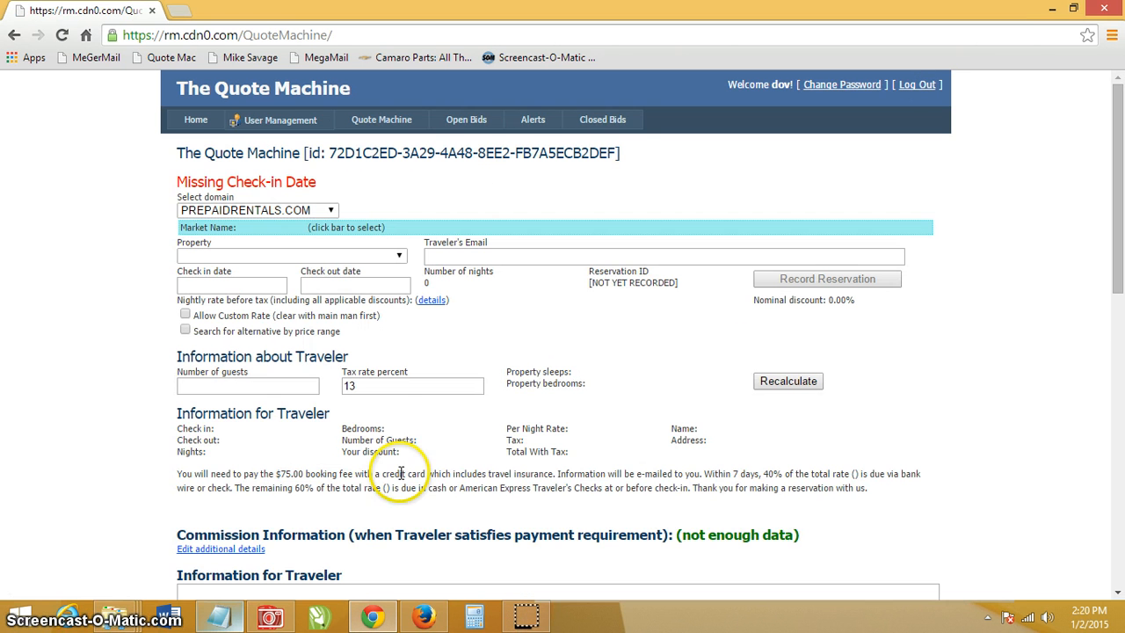
- Log in and open the empty quote form with domain PREPAIDRENTALS.COM and 13% tax
left_click(513, 367)
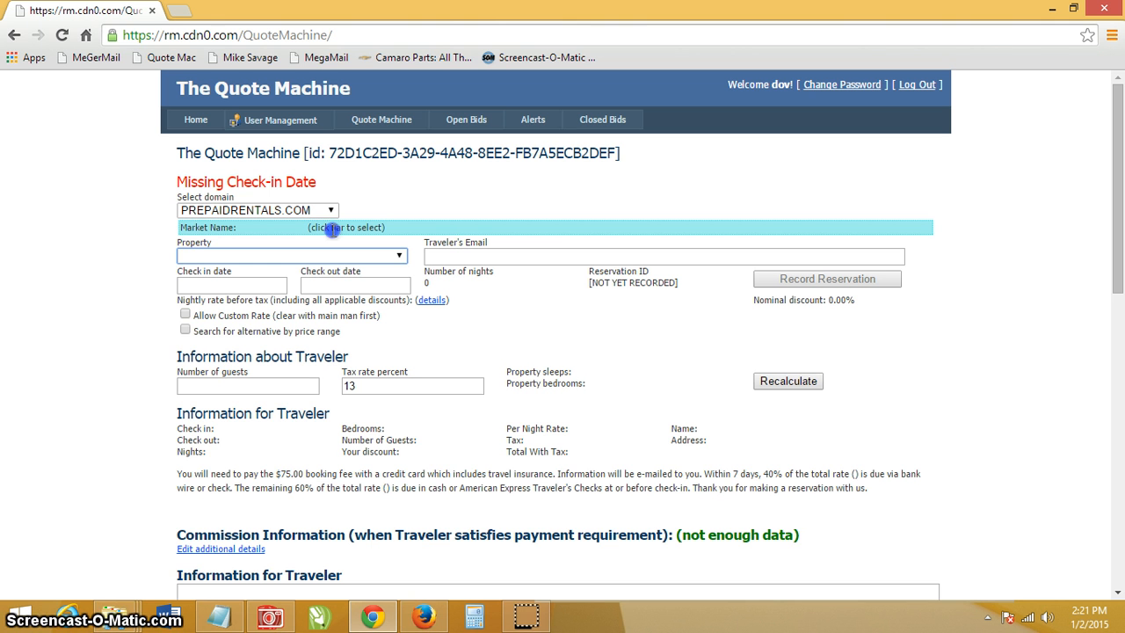
- Include all markets and choose Canyon Ranch 2BR as the property
left_click(333, 230)
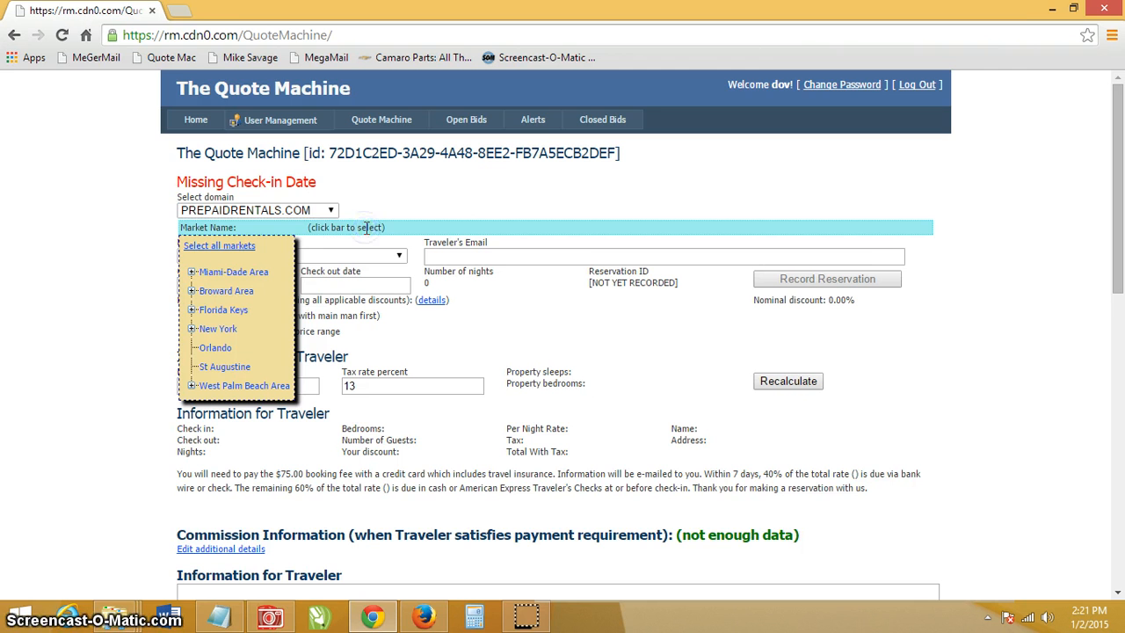
left_click(230, 249)
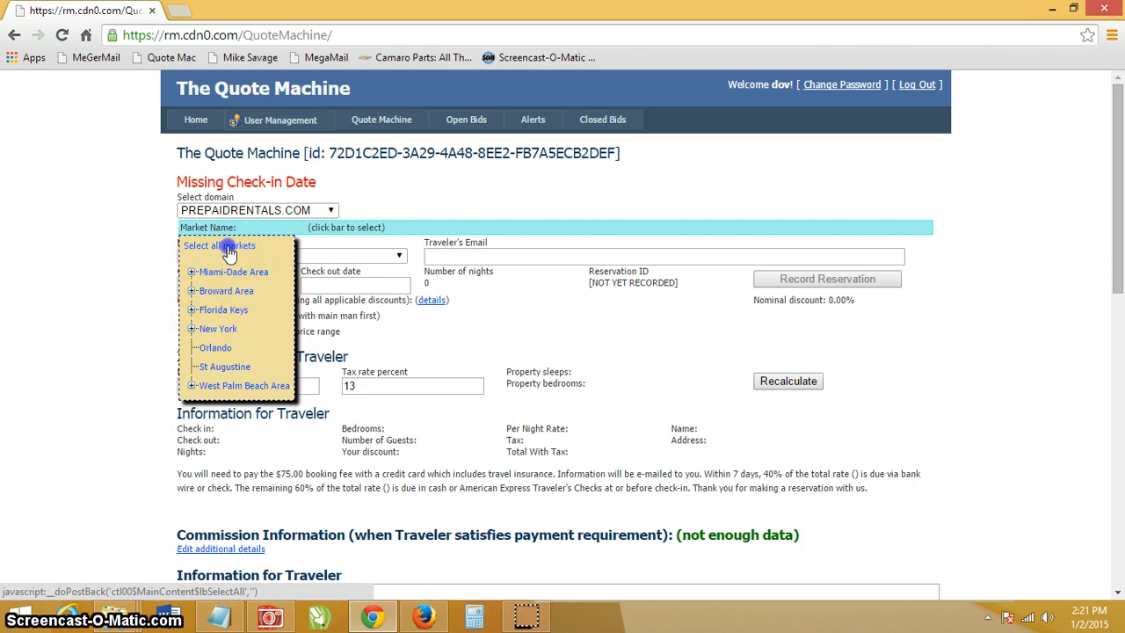
left_click(232, 255)
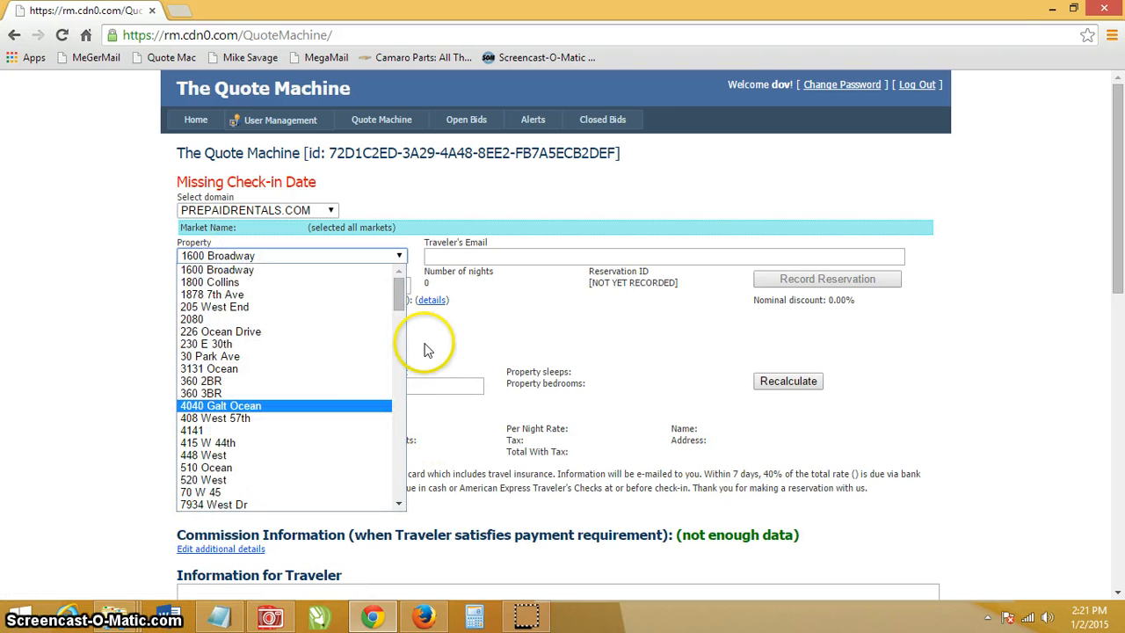
left_click_drag(401, 289, 389, 345)
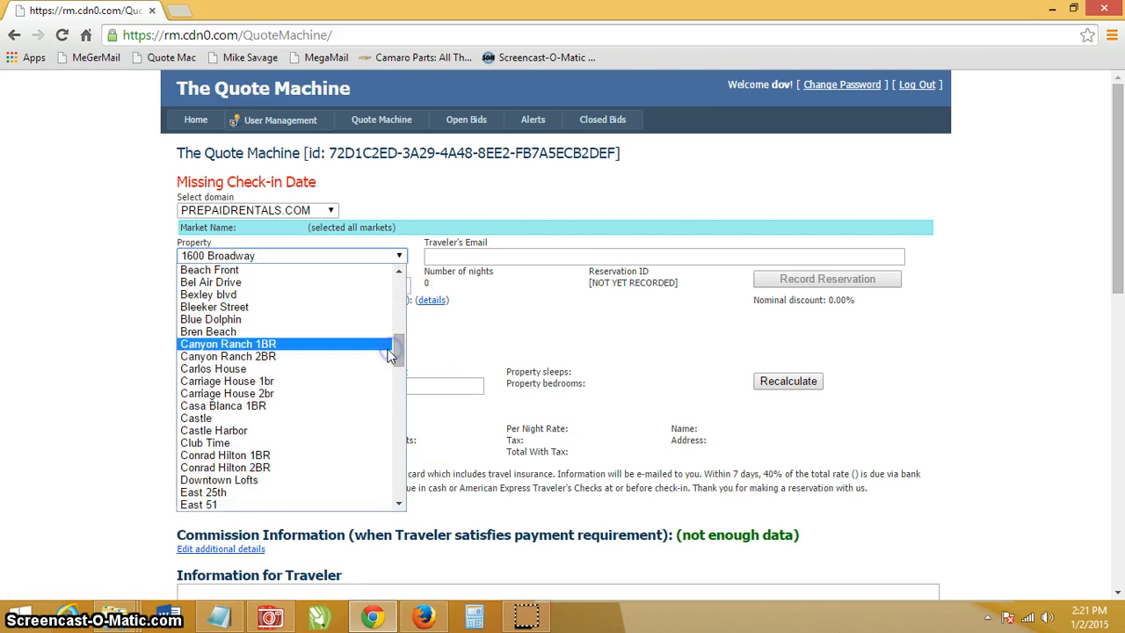
left_click(289, 354)
- Set check-in to February 12, 2015 and check-out to February 18, 2015
left_click(250, 285)
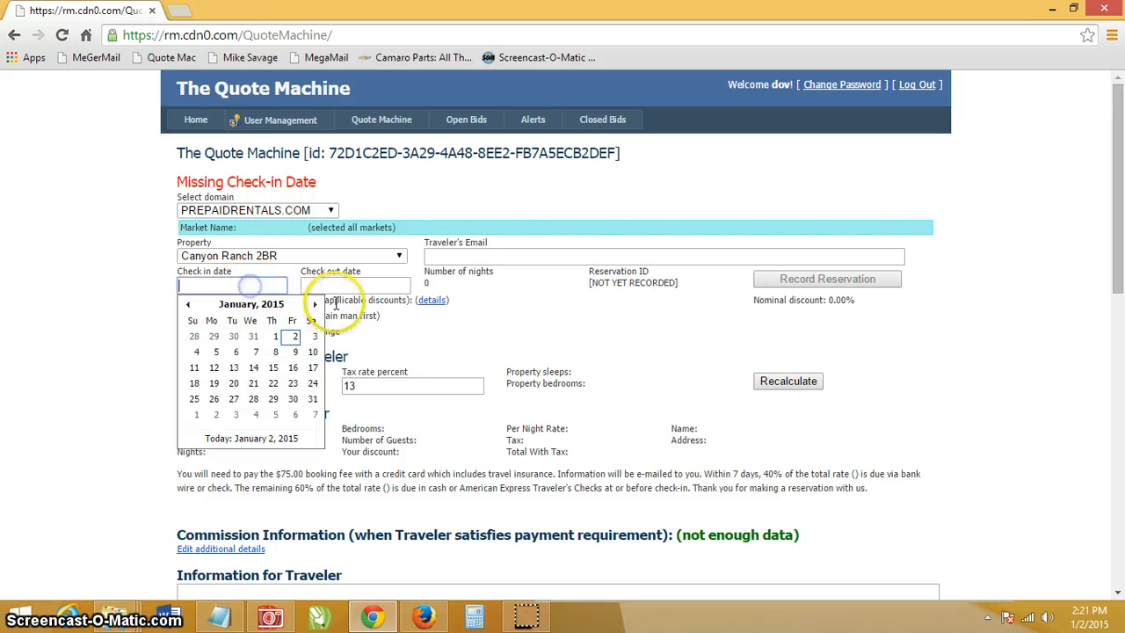
left_click(315, 304)
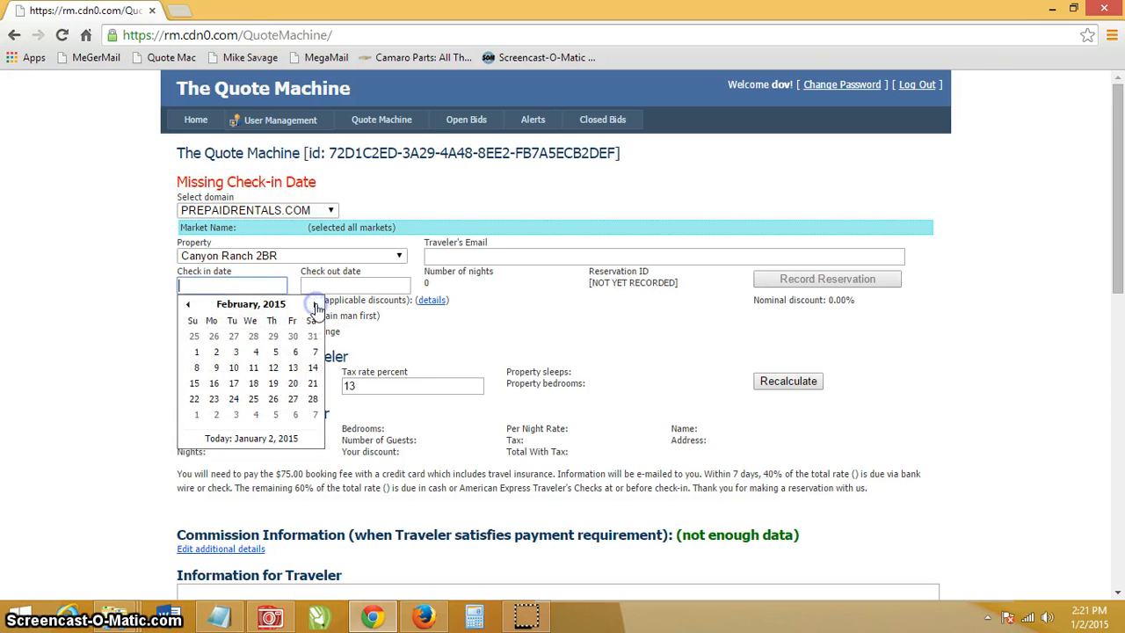
left_click(282, 367)
left_click(341, 284)
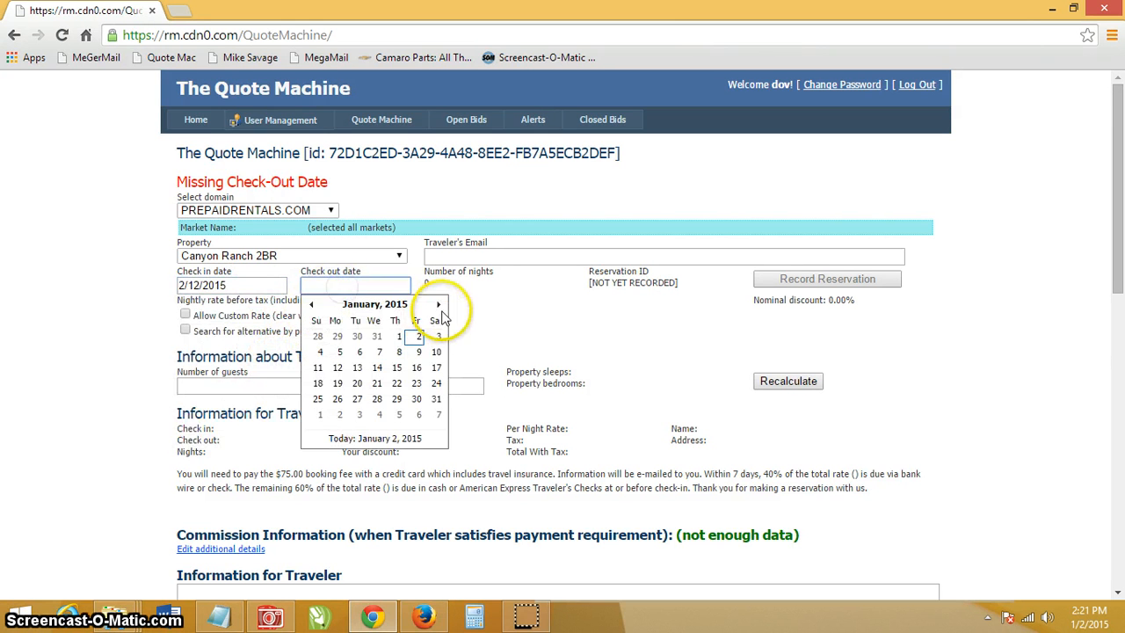
left_click(437, 305)
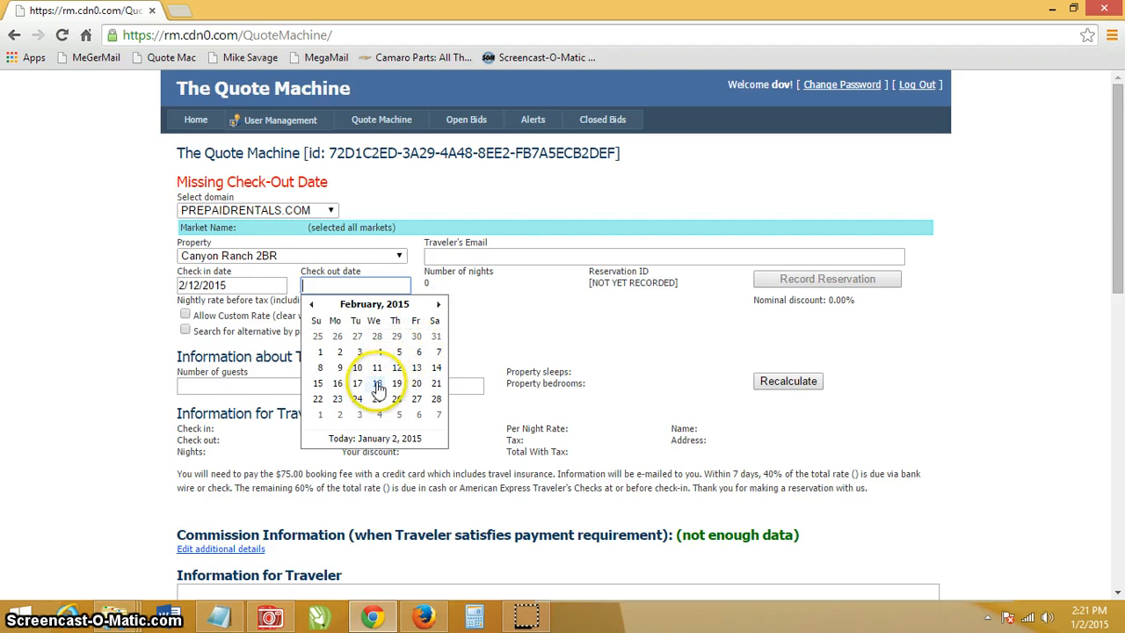
left_click(378, 384)
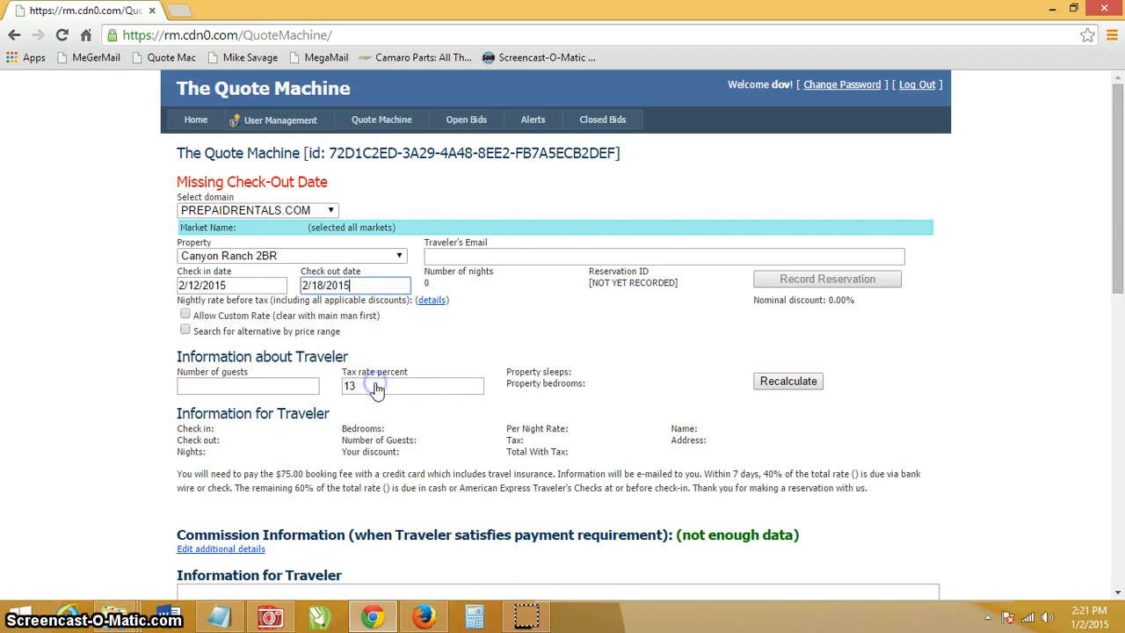
- Enter the traveler's e-mail address and recalculate the quote
left_click(499, 258)
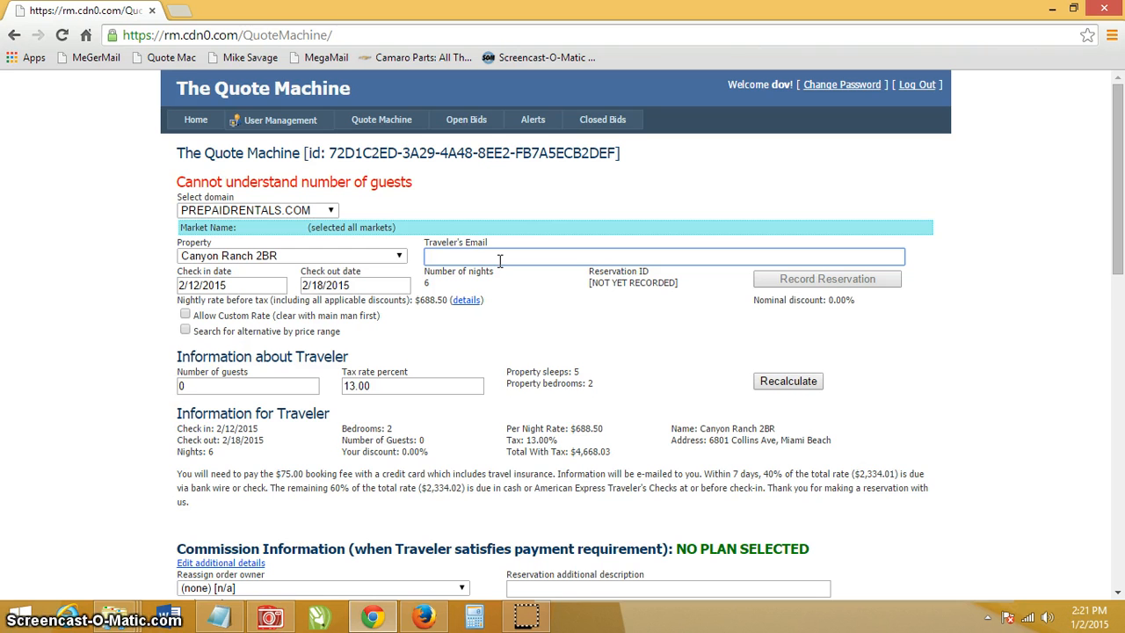
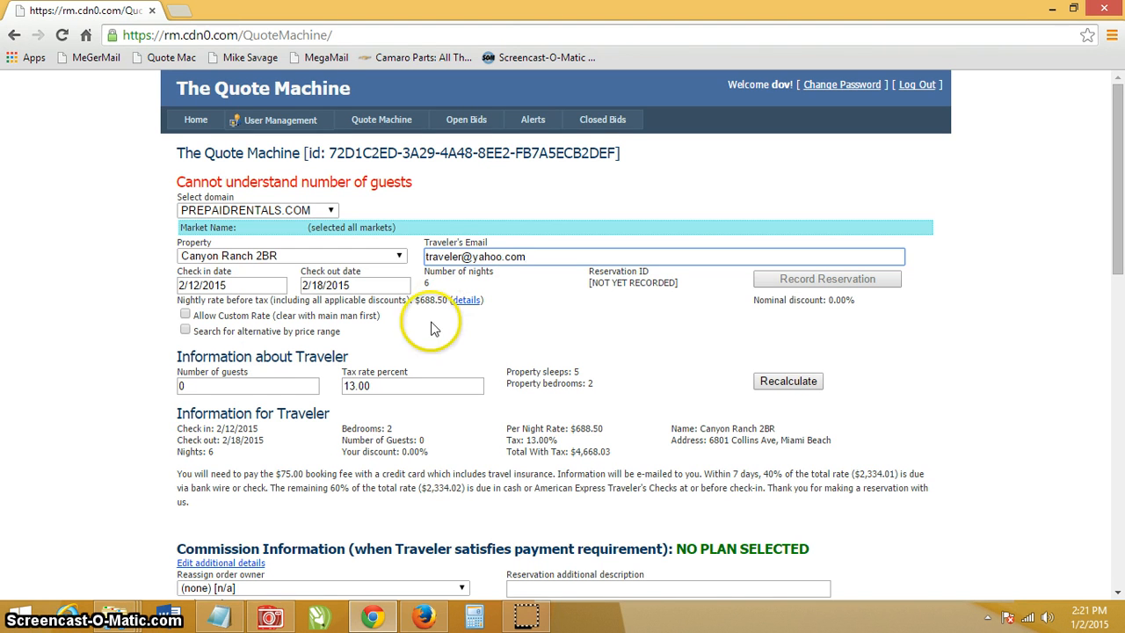
left_click(791, 380)
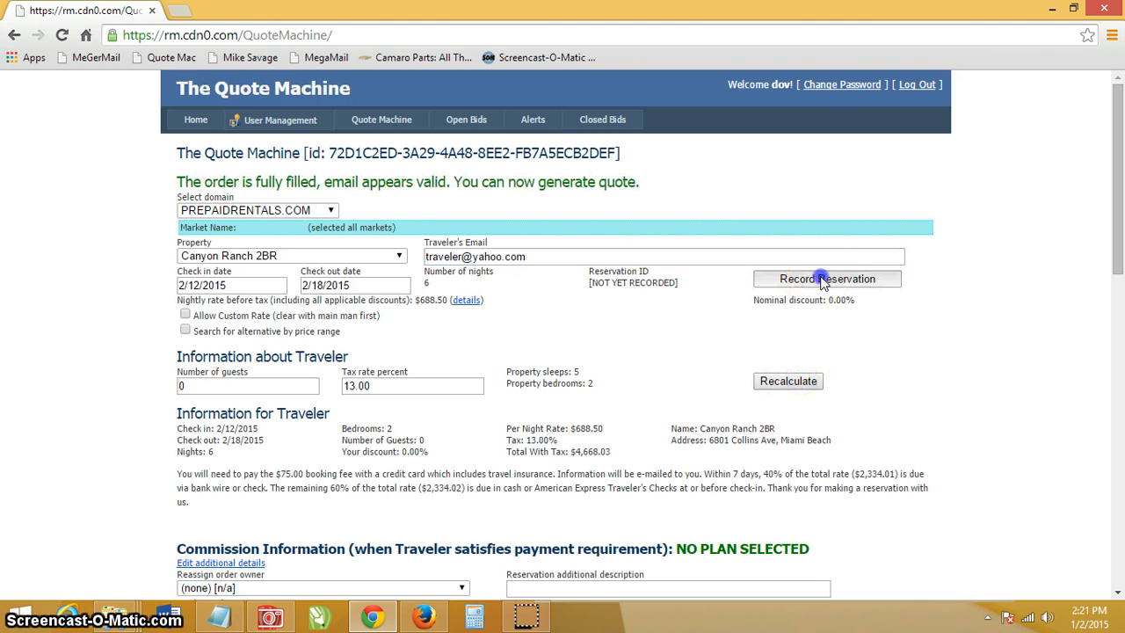
- Record the Canyon Ranch 2BR reservation and look over the generated traveler quote text
left_click(827, 279)
left_click_drag(1118, 132, 1117, 391)
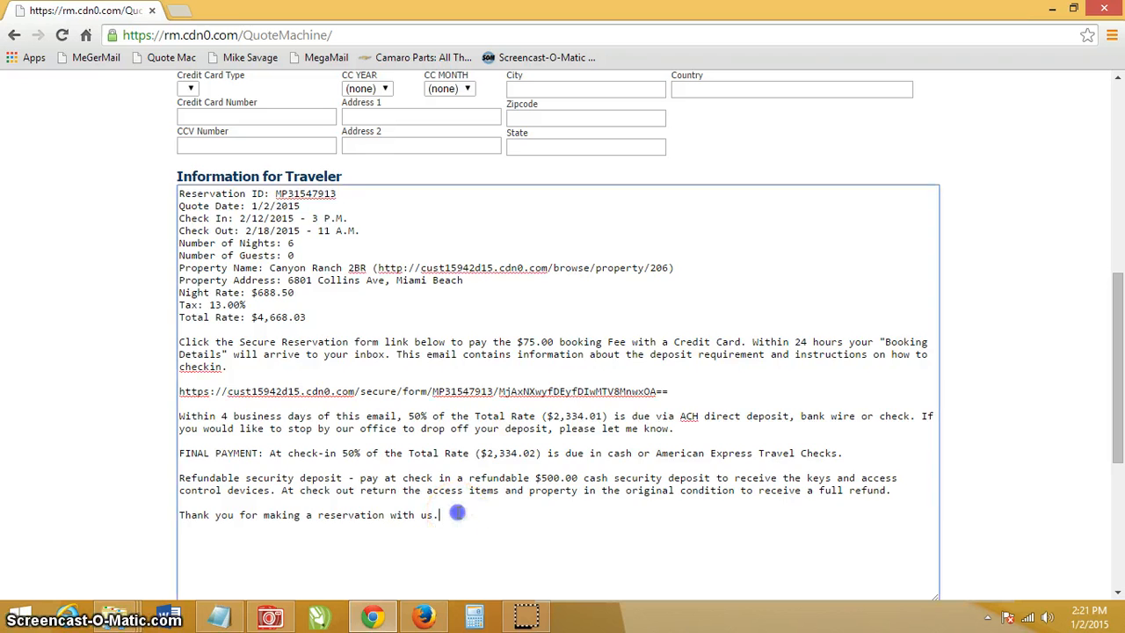
left_click_drag(438, 515, 148, 182)
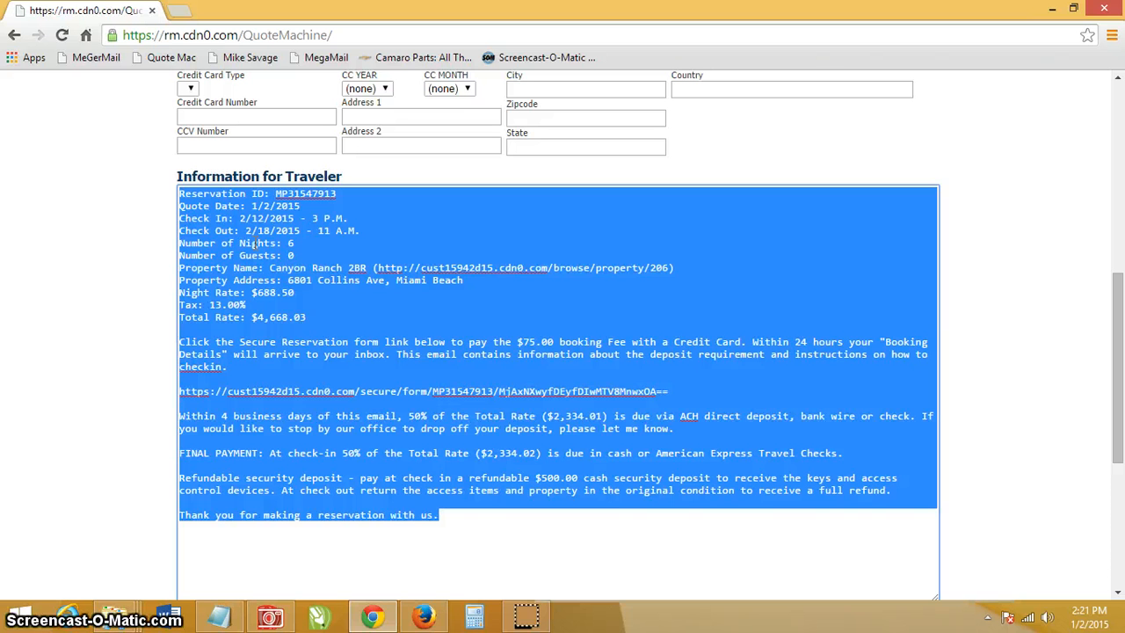
left_click(325, 303)
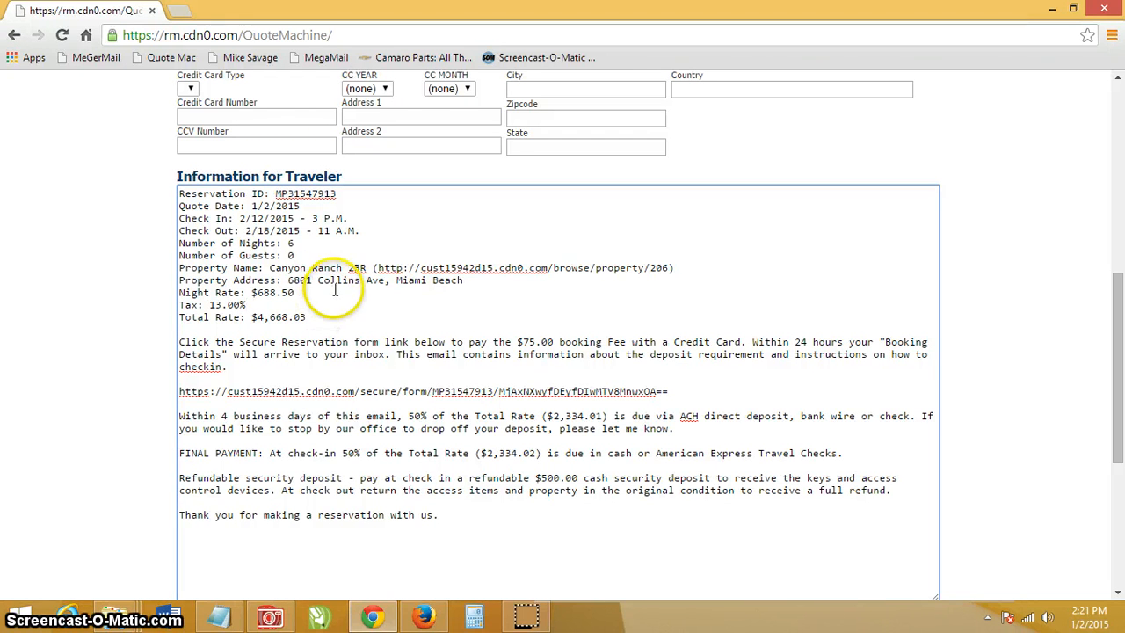
- Review the property name, payment link and $4,668.03 Total Rate lines in the quote
left_click_drag(295, 254, 686, 273)
left_click(687, 273)
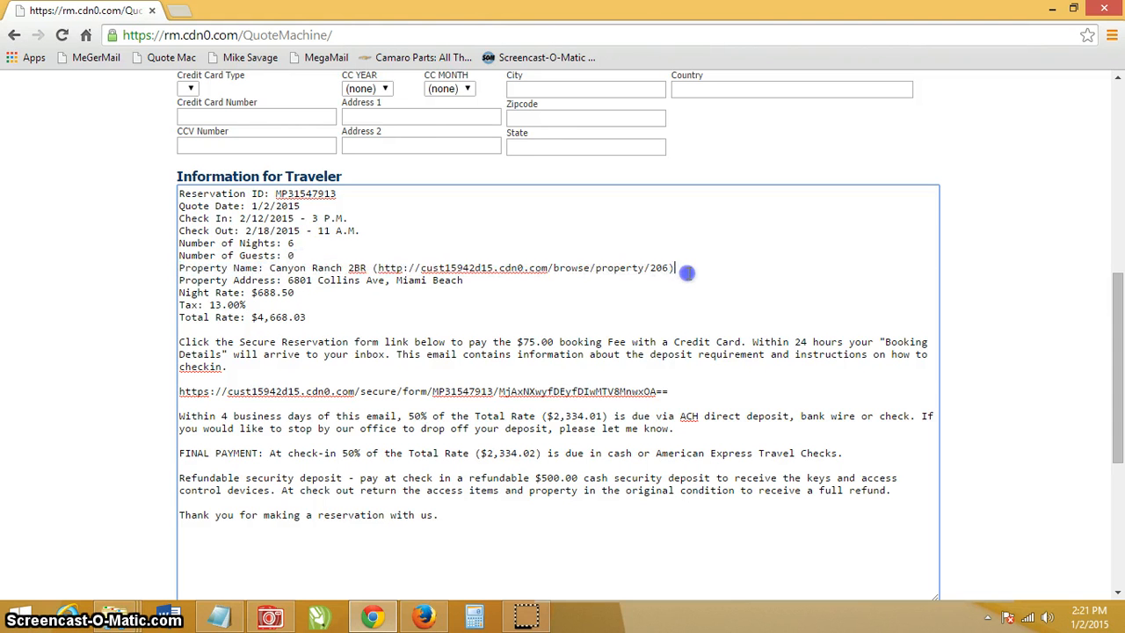
left_click_drag(683, 391, 148, 388)
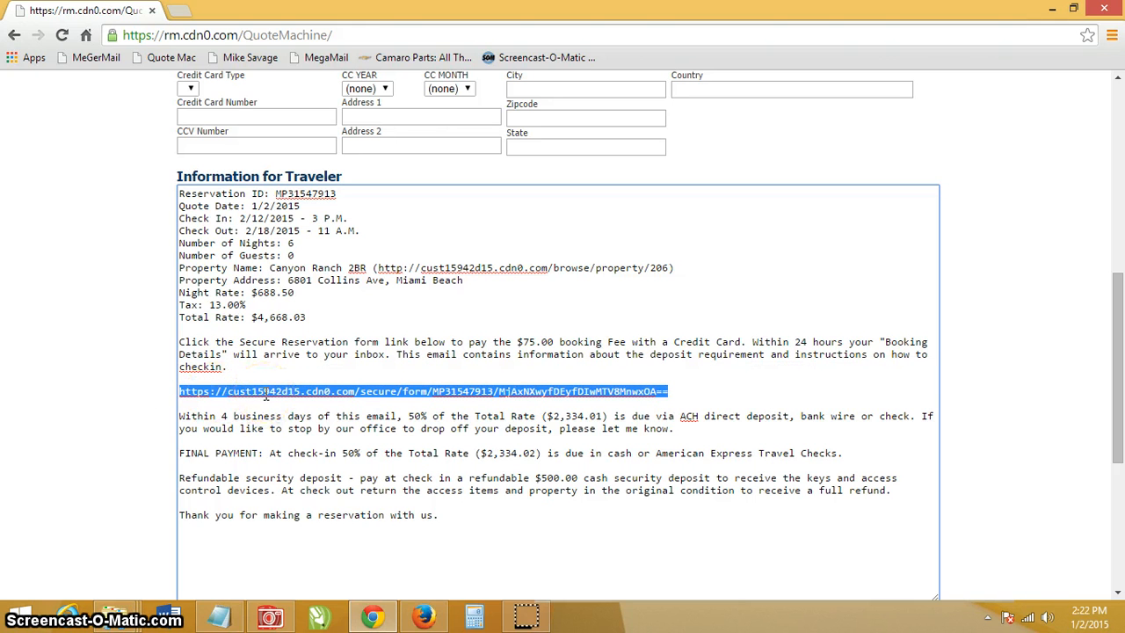
left_click(317, 319)
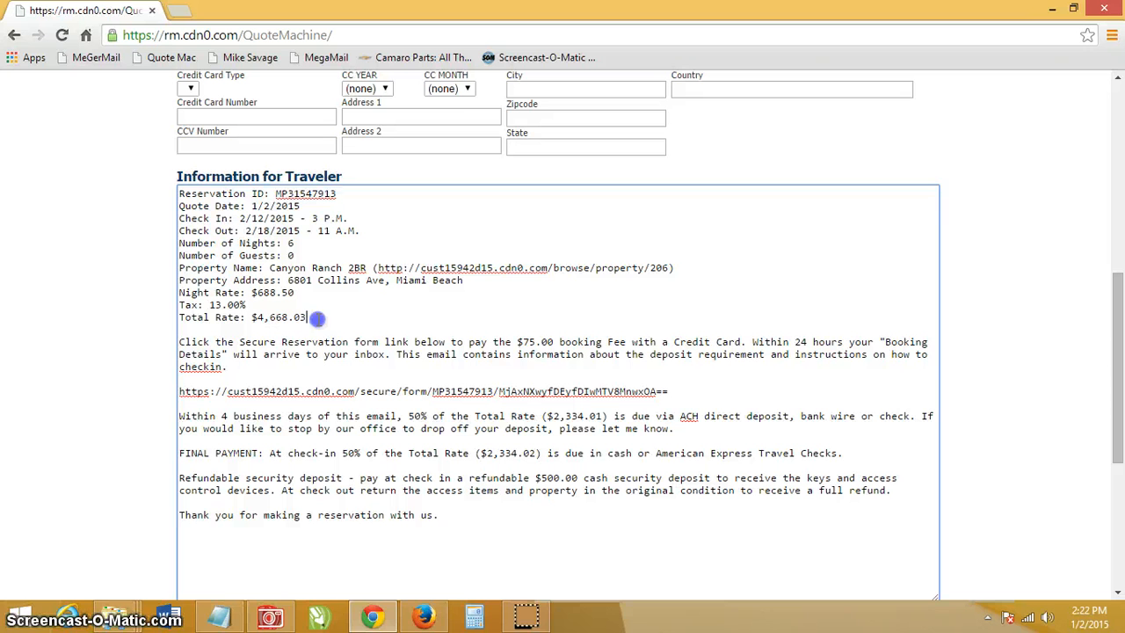
left_click_drag(314, 319, 188, 317)
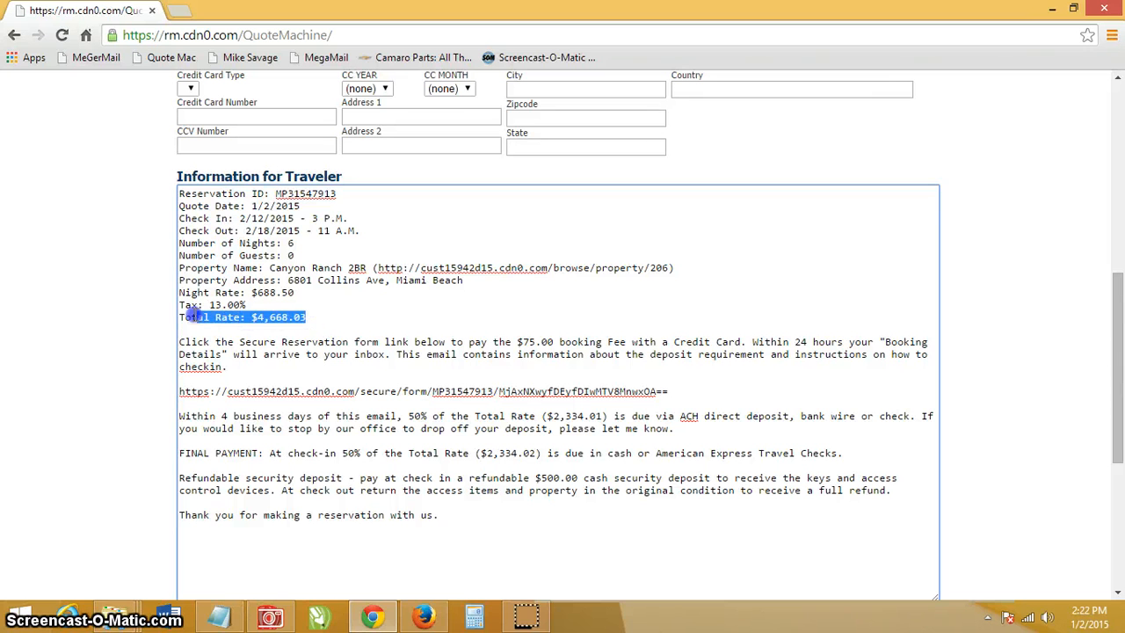
left_click(314, 309)
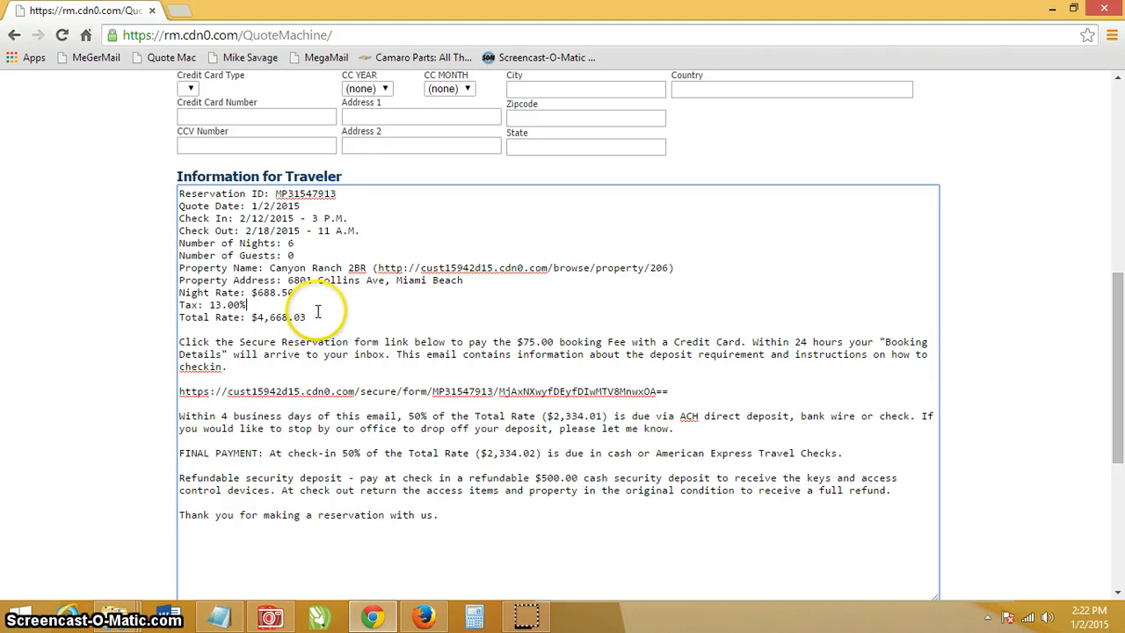
left_click(315, 322)
left_click_drag(315, 322, 179, 304)
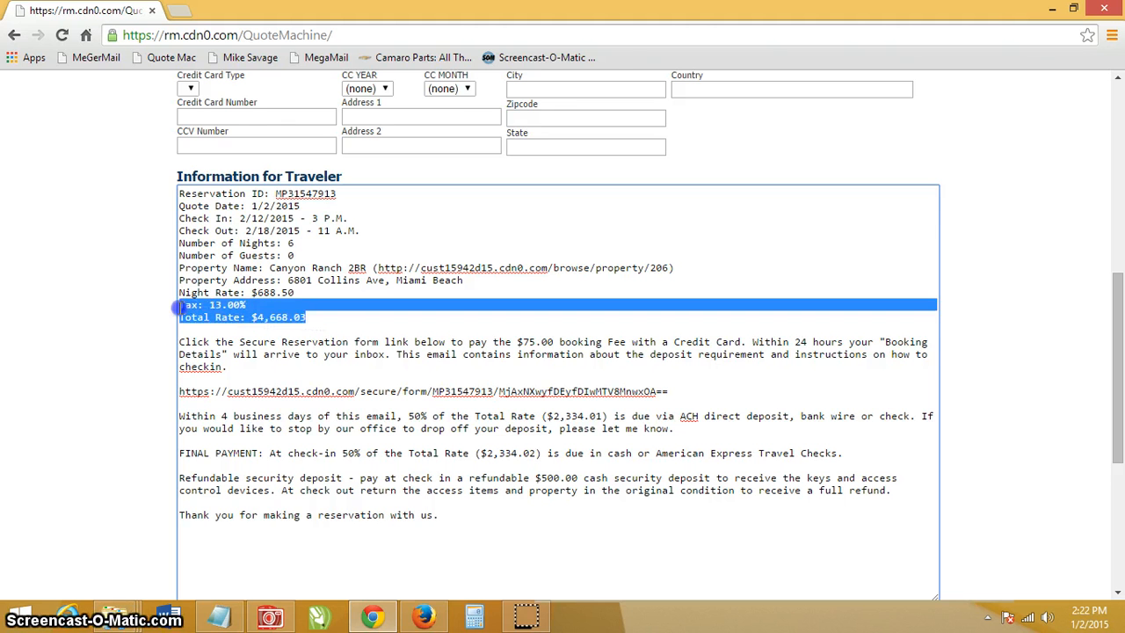
left_click(297, 318)
left_click(289, 320)
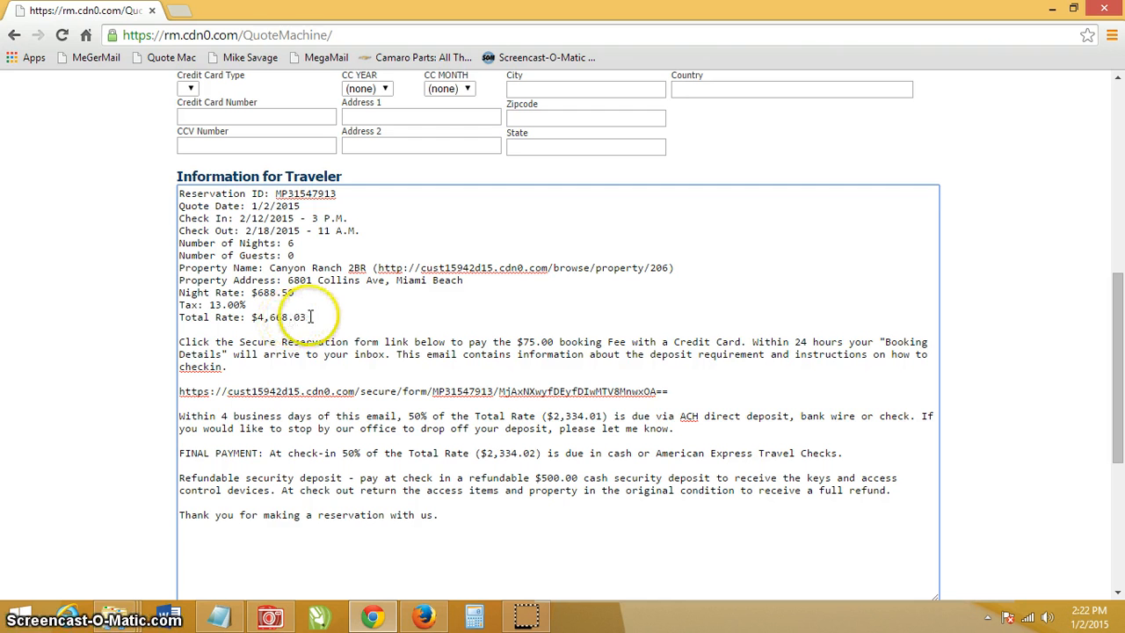
left_click(332, 323)
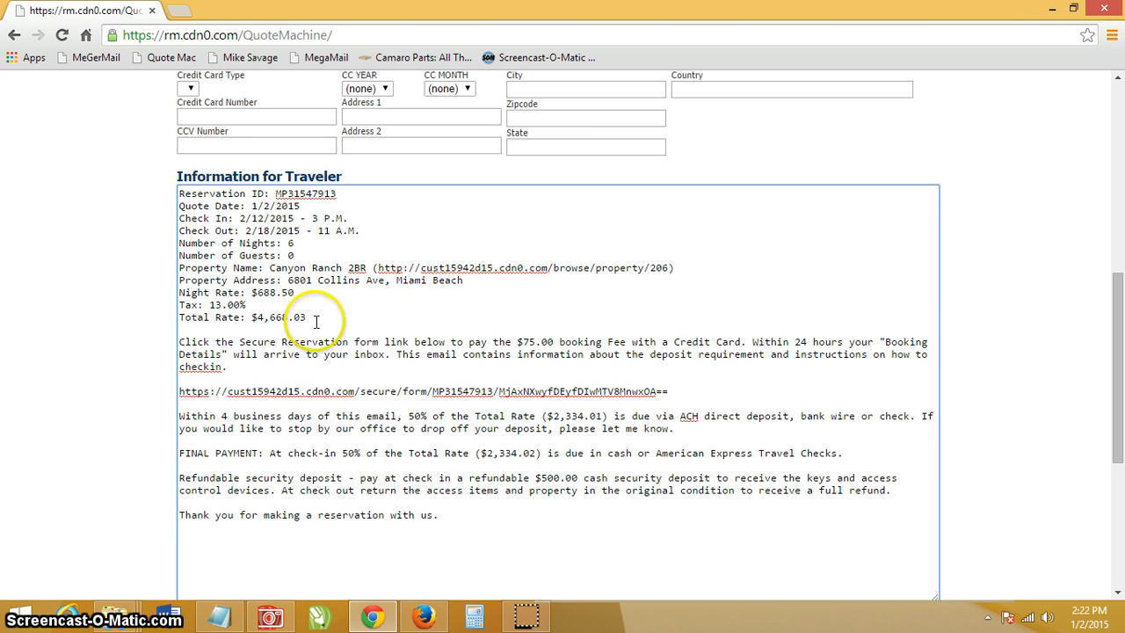
left_click(253, 317)
left_click_drag(253, 317, 302, 323)
left_click(306, 323)
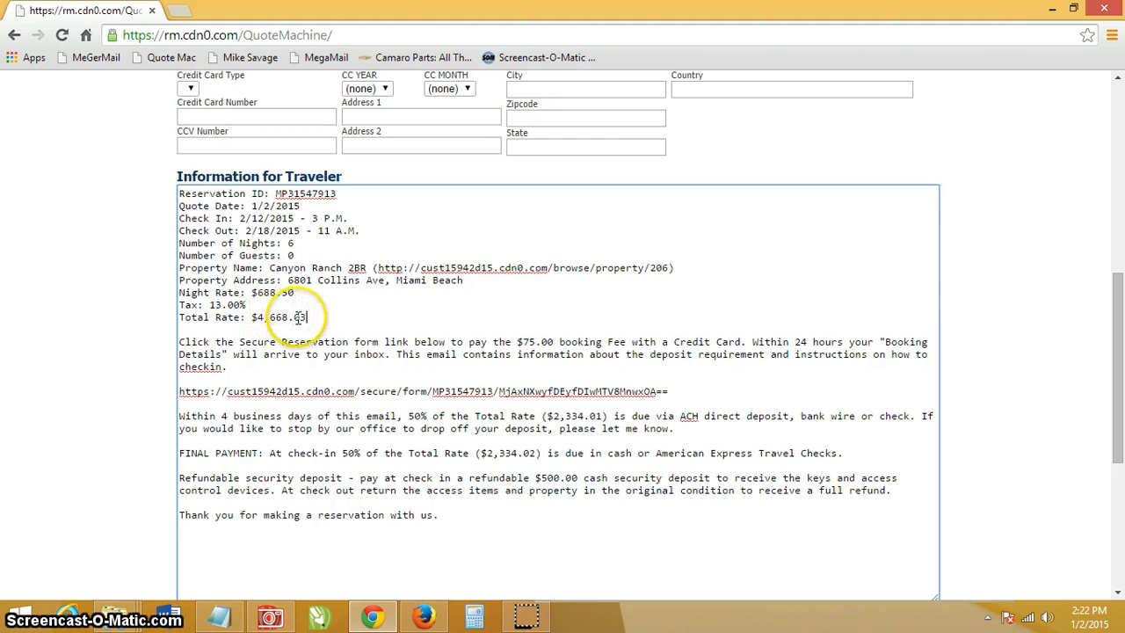
left_click_drag(269, 318, 306, 316)
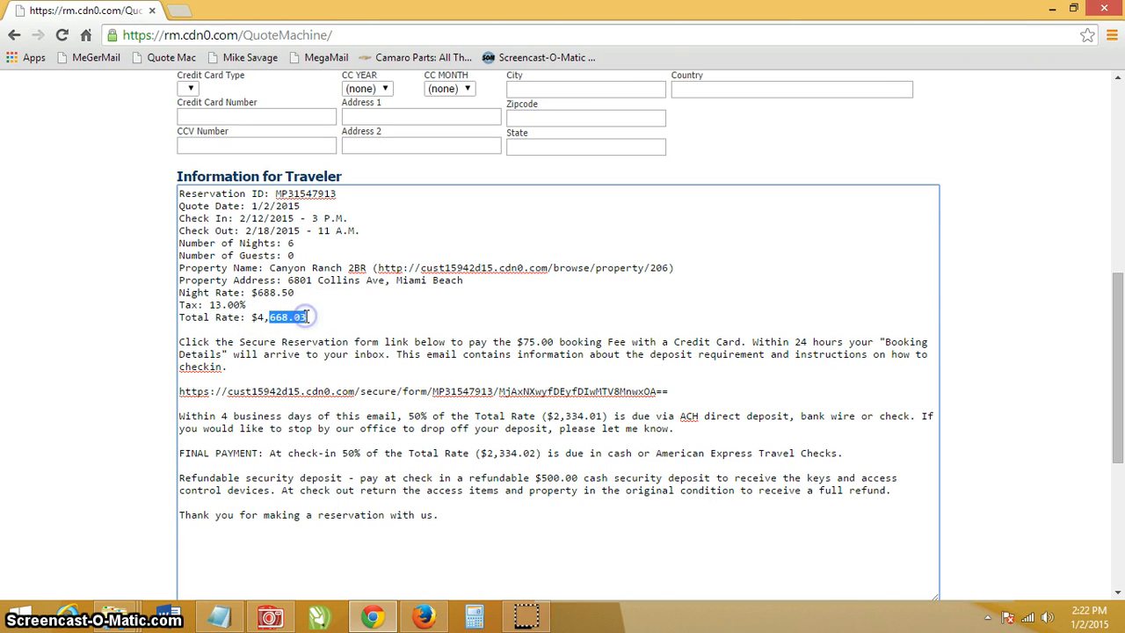
left_click(309, 319)
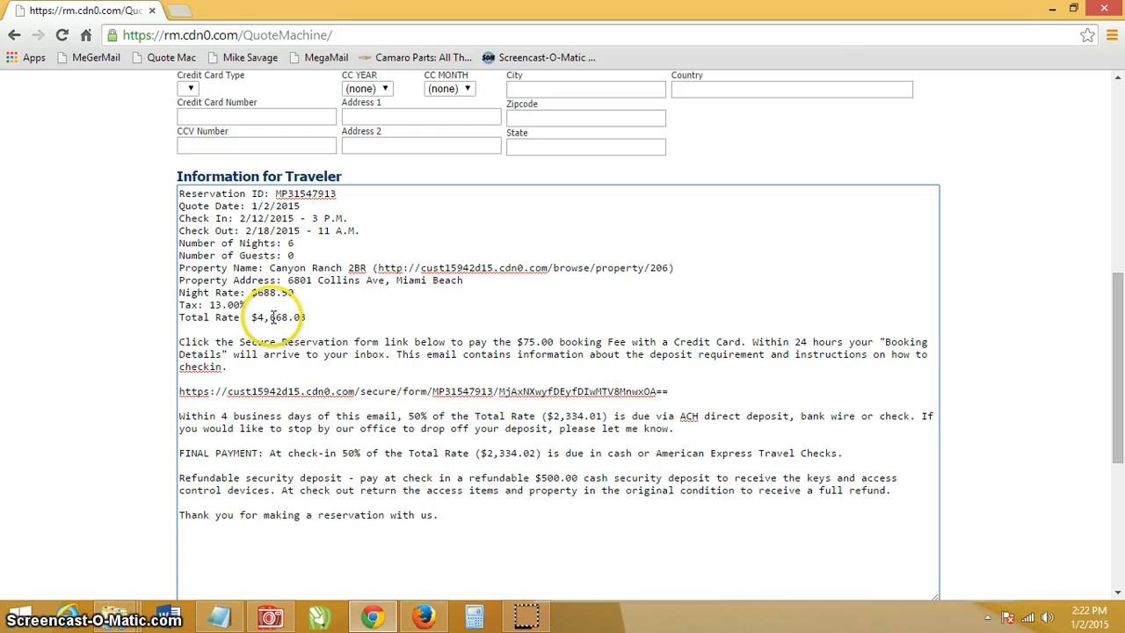
left_click_drag(270, 317, 287, 317)
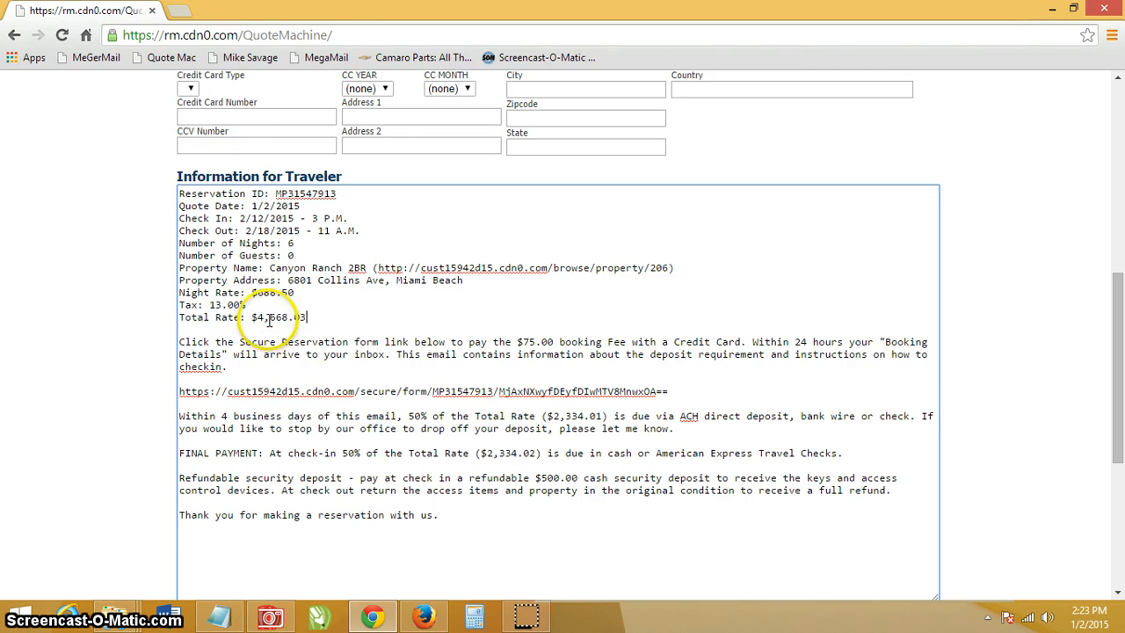
left_click(270, 319)
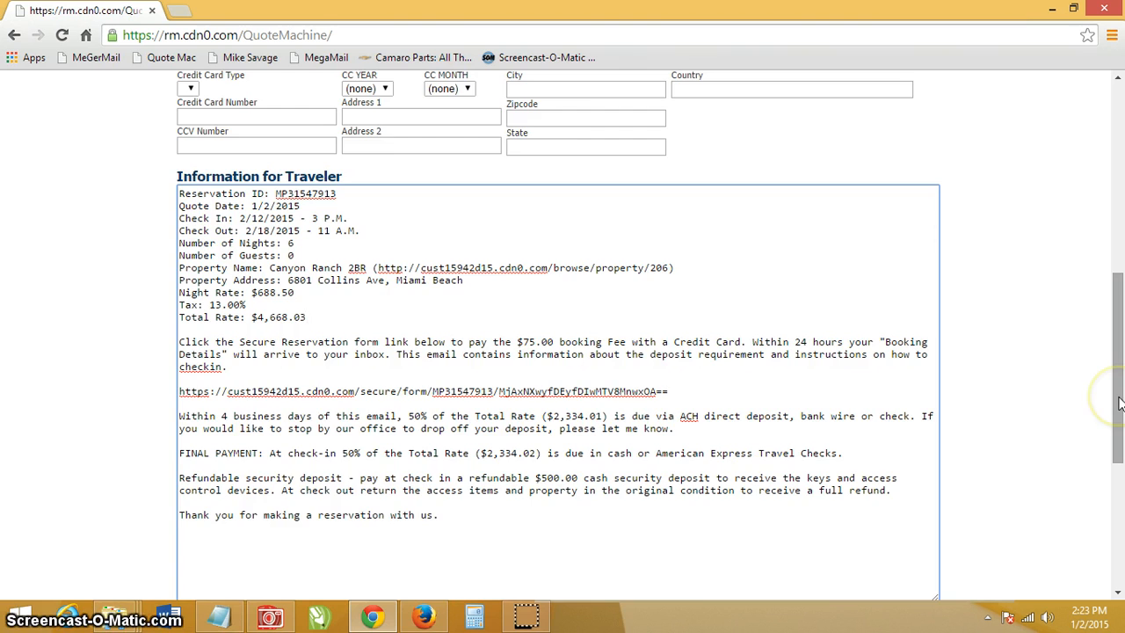
- Enable a custom rate treated as the total, and set it to 4375.00
left_click_drag(1118, 404, 1114, 237)
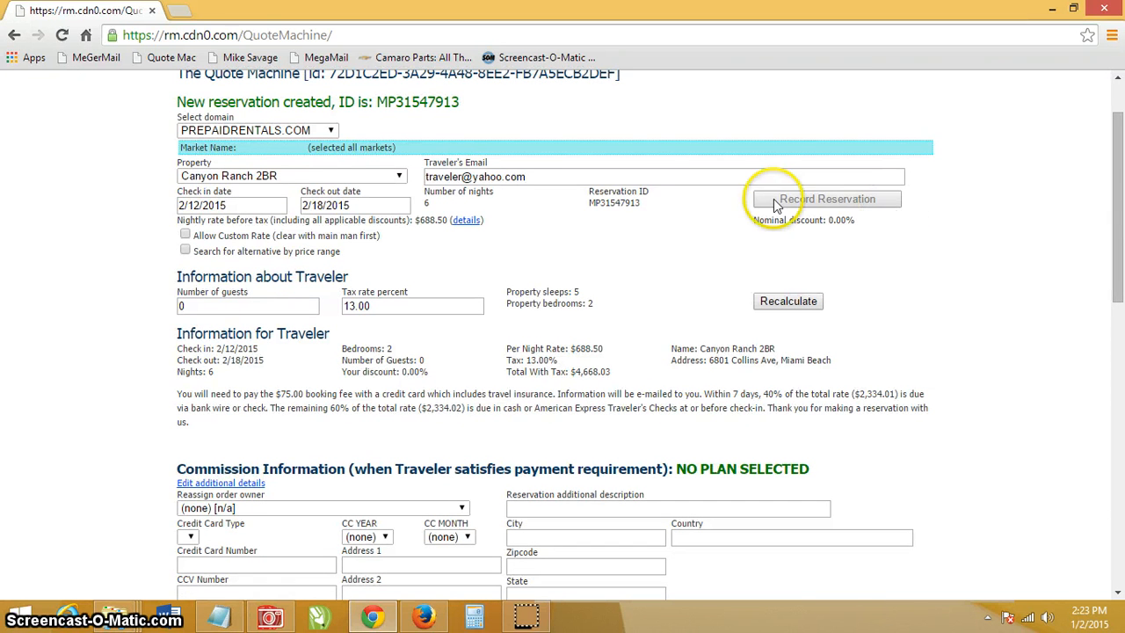
left_click(186, 236)
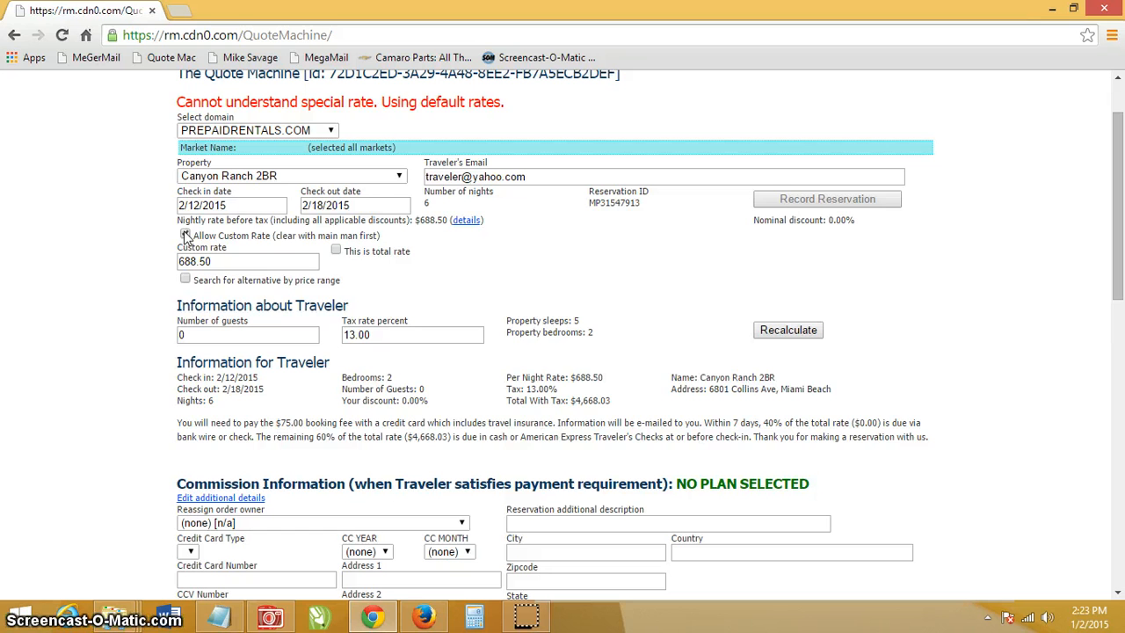
left_click(336, 252)
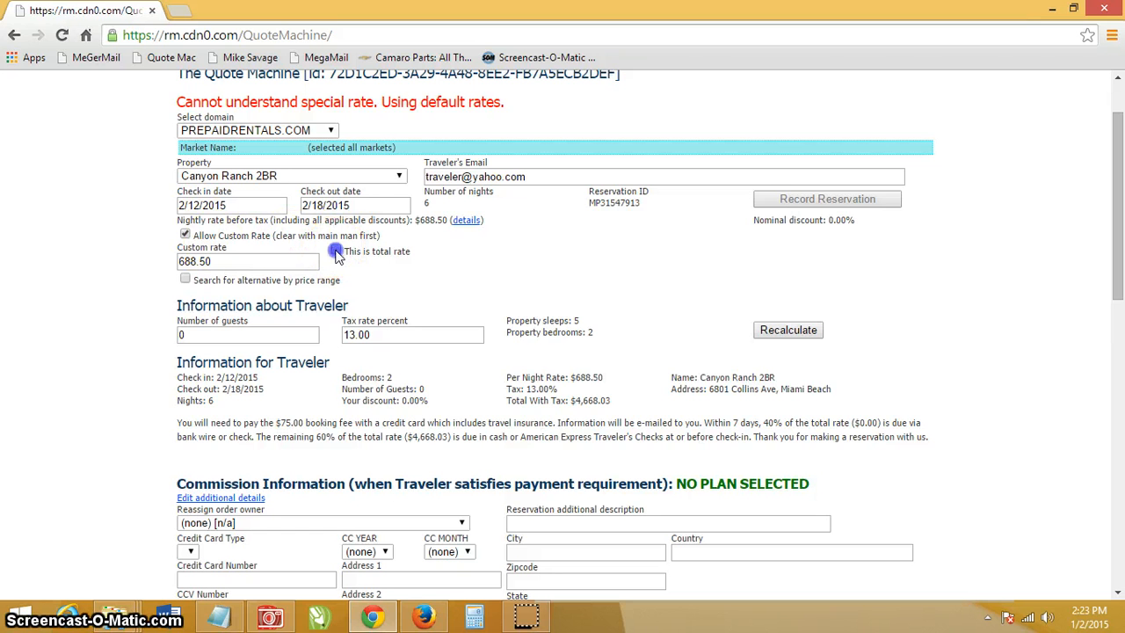
left_click_drag(283, 262, 100, 218)
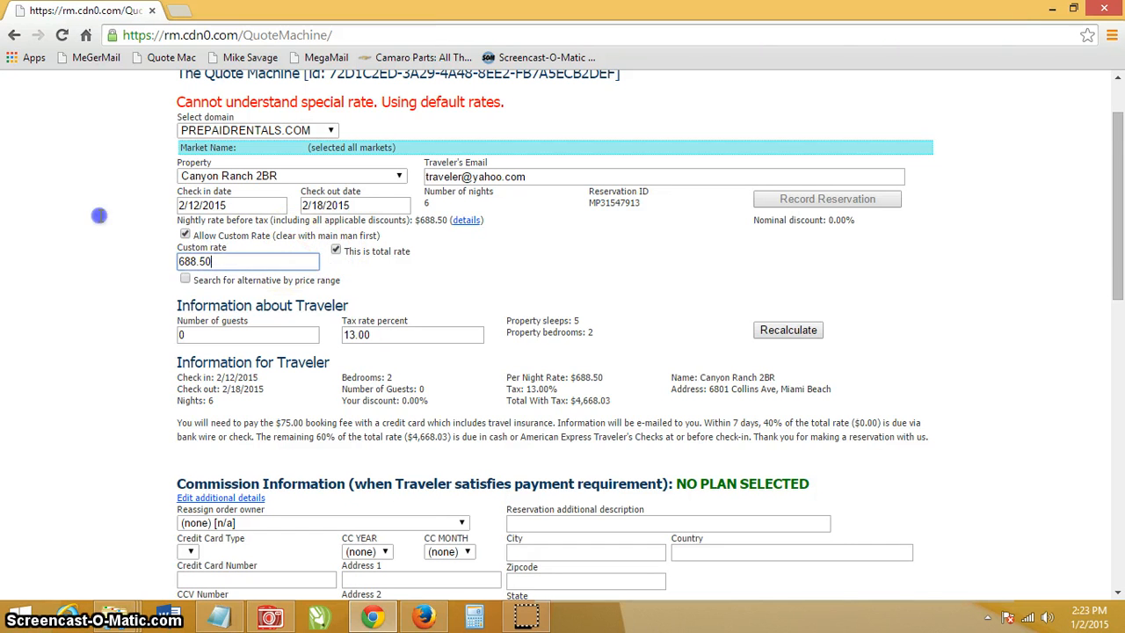
type("4375.00")
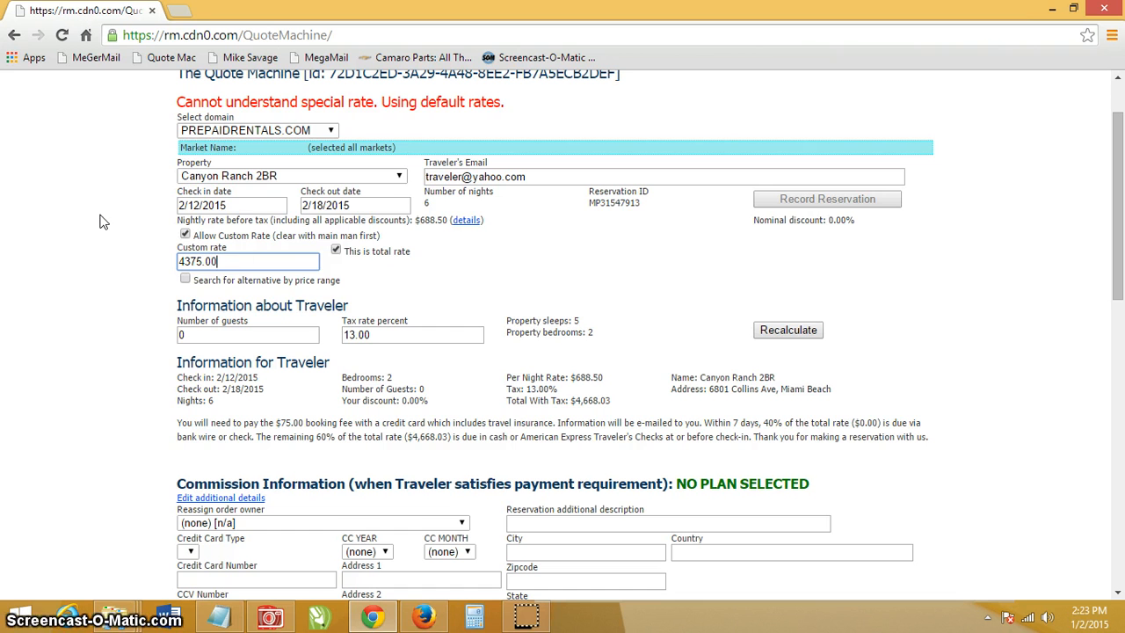
- Change the tax rate from 13.00 to 0 and recalculate the quote
double_click(373, 335)
left_click_drag(373, 335, 301, 340)
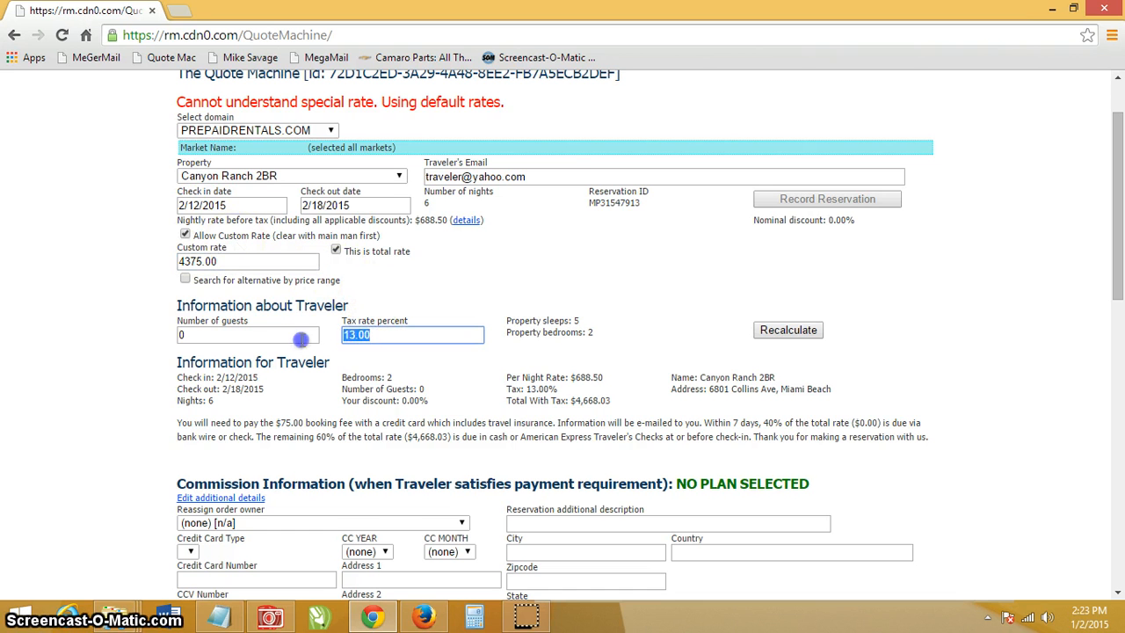
type("0")
left_click(229, 262)
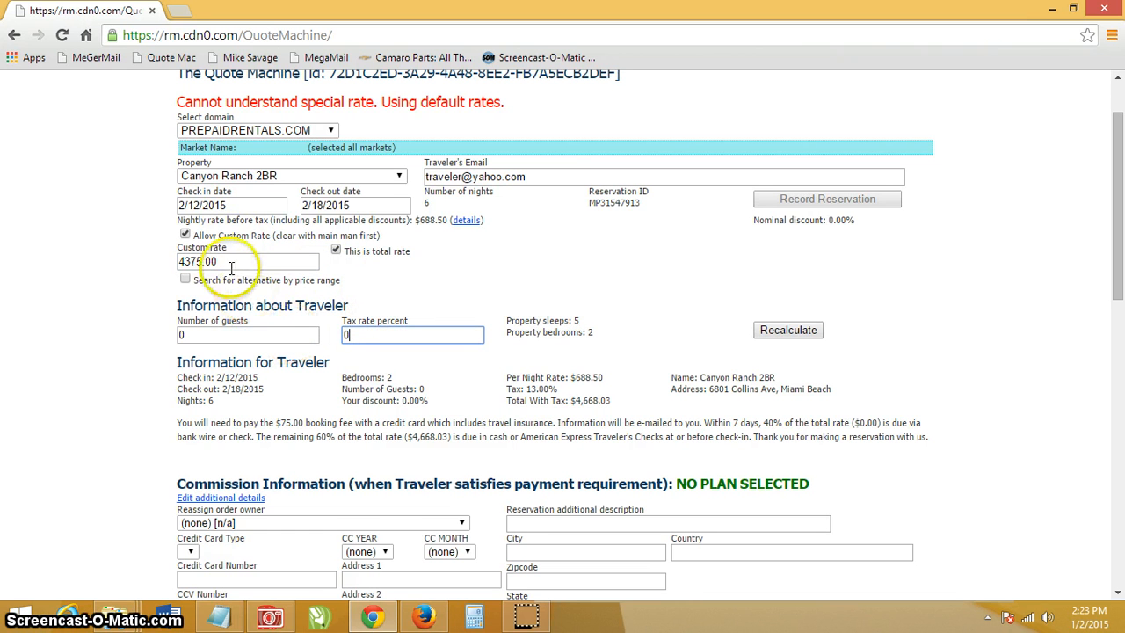
left_click_drag(225, 263, 154, 270)
left_click(406, 290)
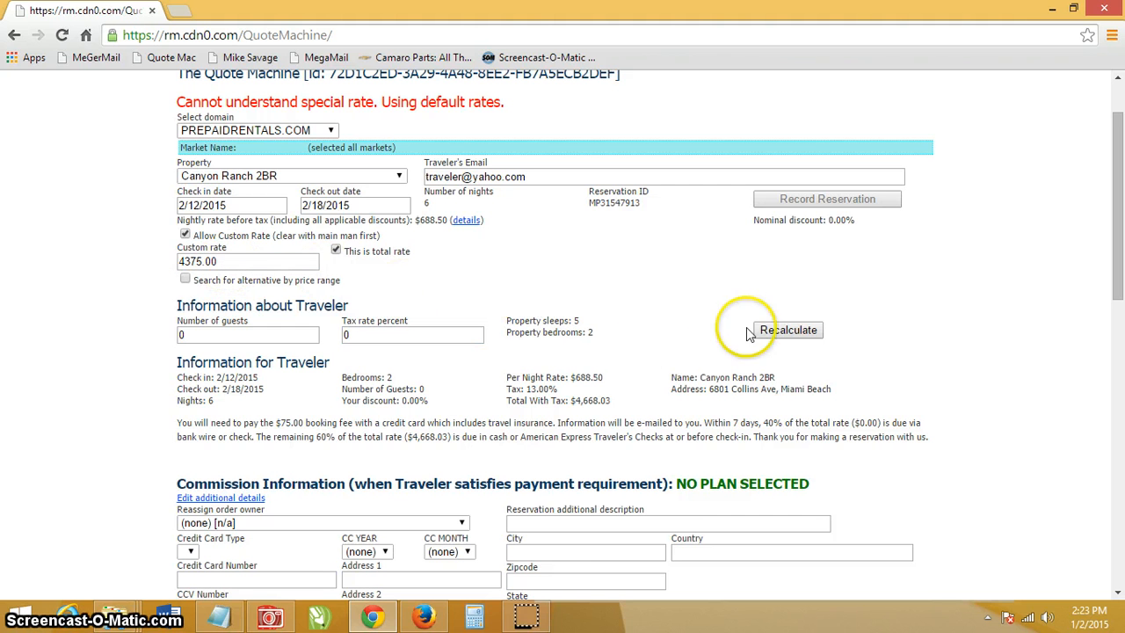
left_click(791, 329)
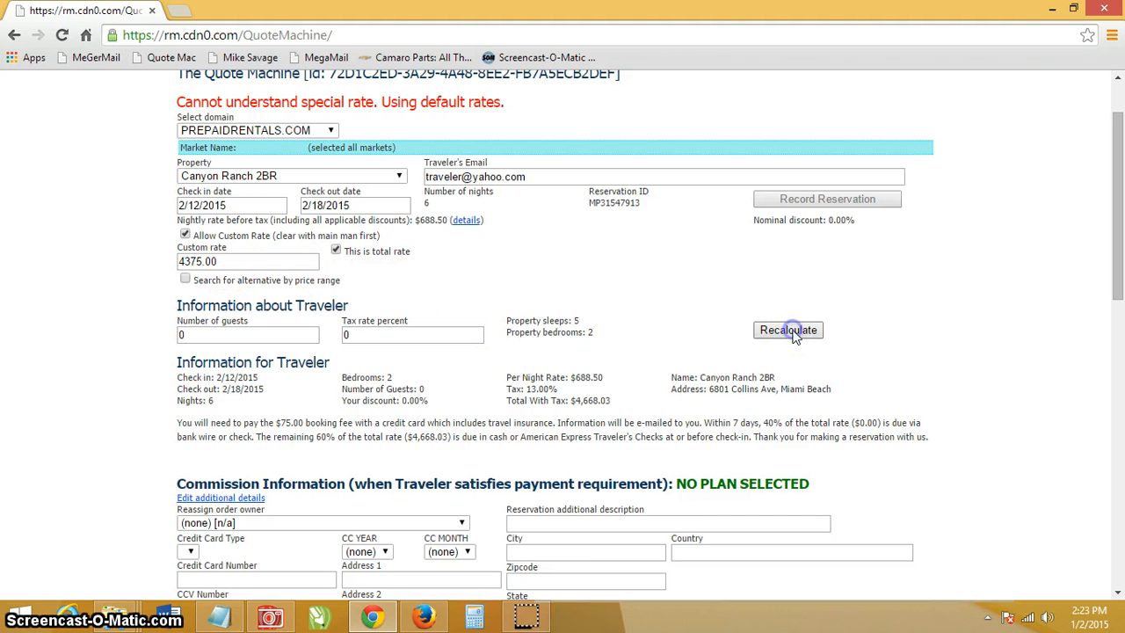
- Record the reservation at the custom total and review the regenerated traveler email
left_click(799, 198)
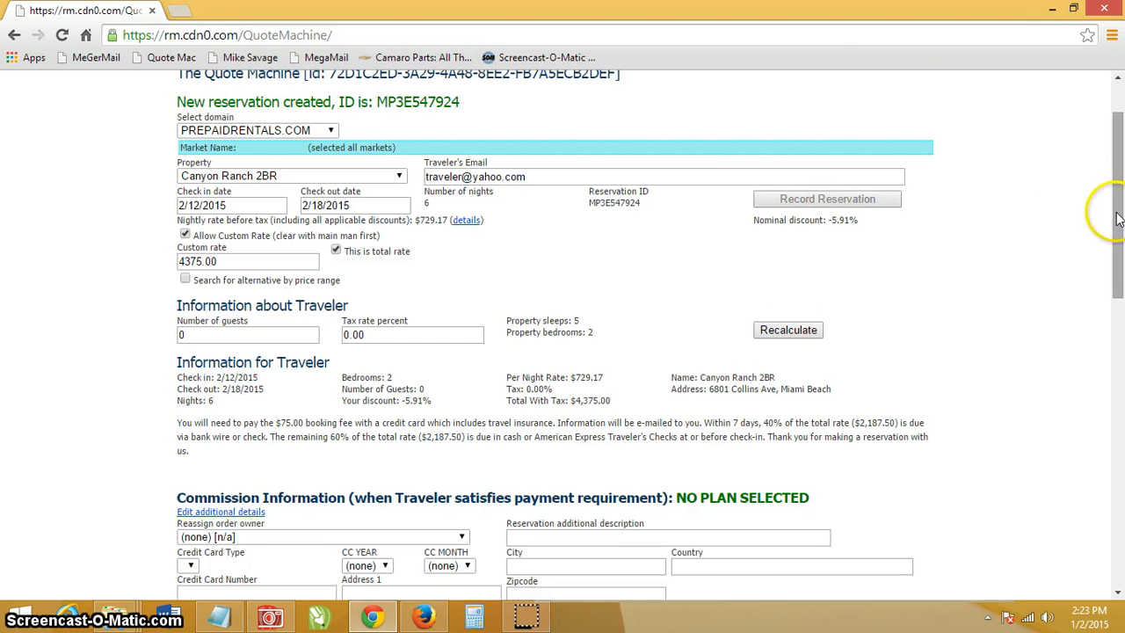
left_click_drag(1118, 214, 1122, 404)
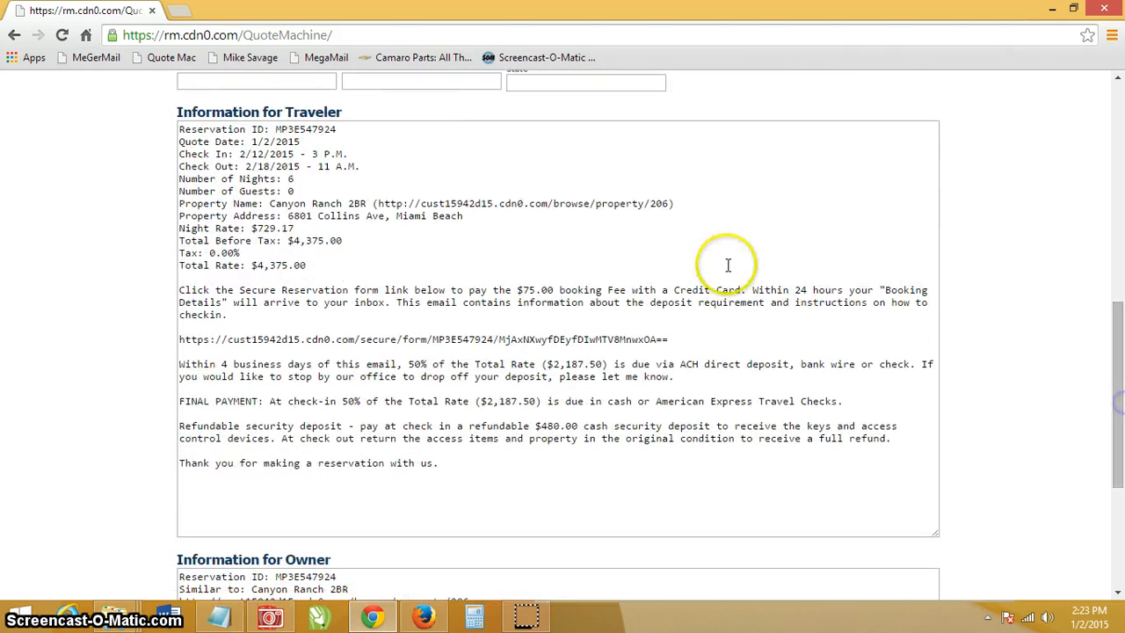
left_click_drag(312, 266, 200, 268)
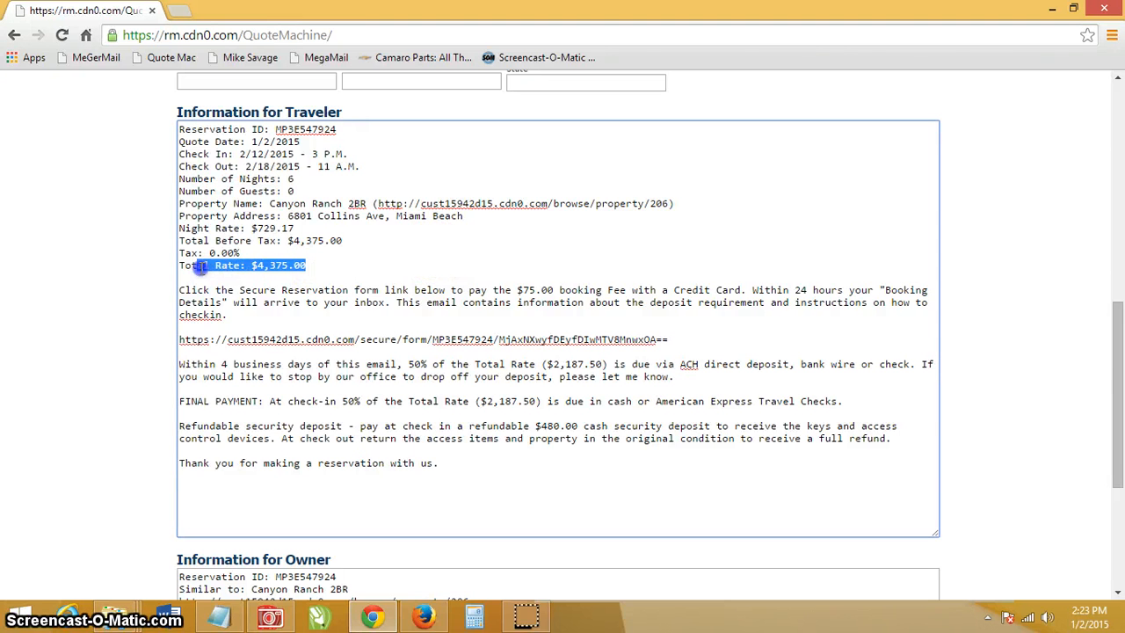
left_click(327, 278)
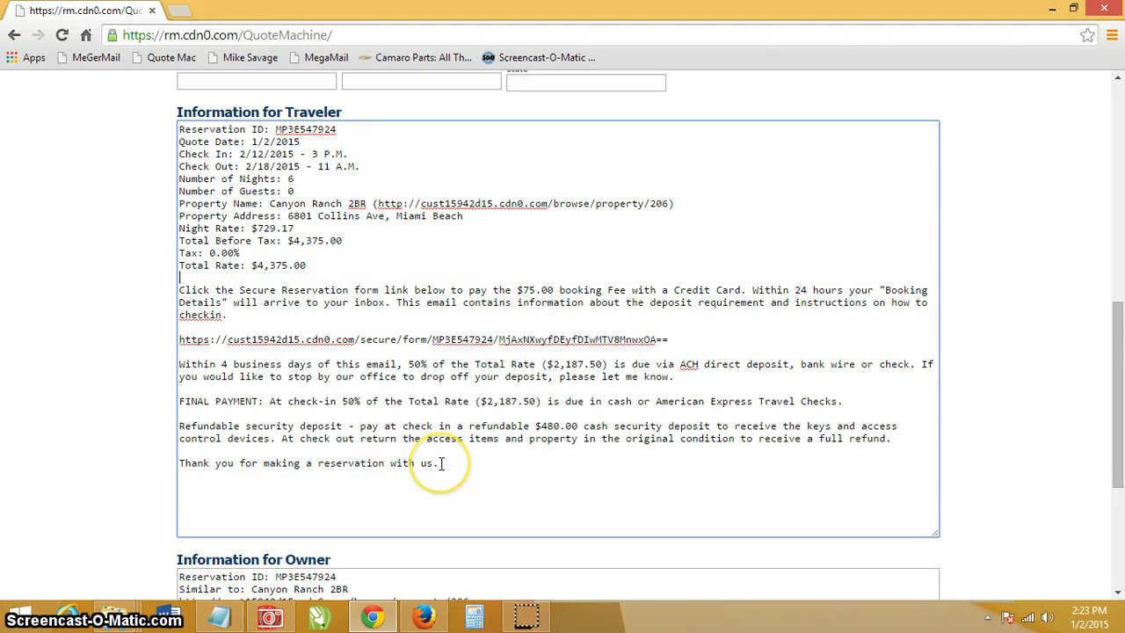
left_click_drag(442, 463, 161, 108)
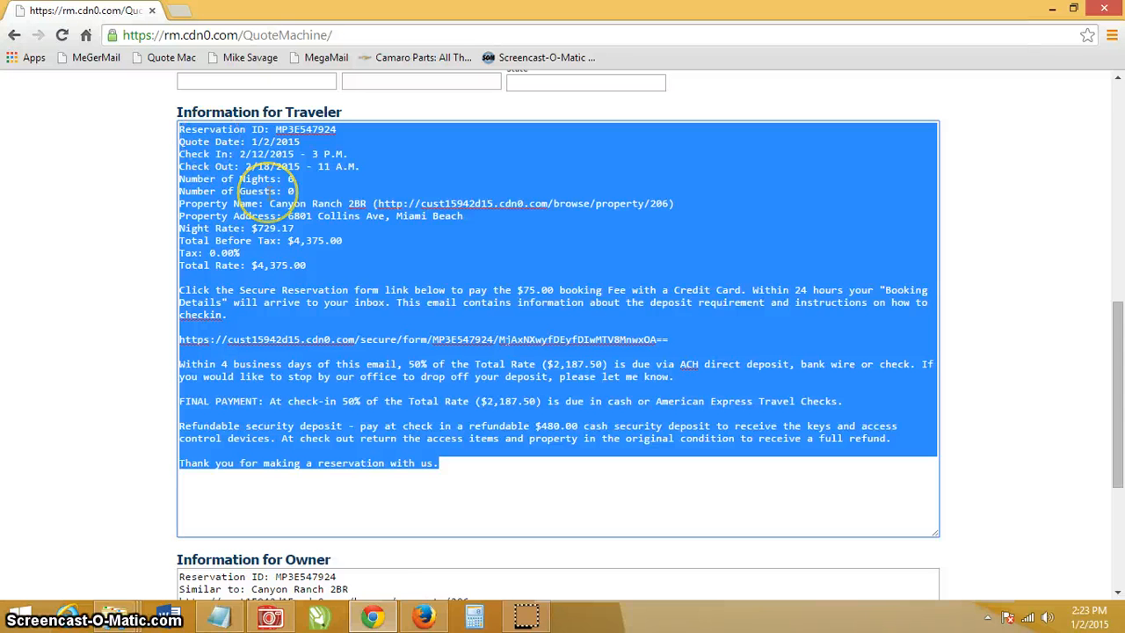
left_click(609, 438)
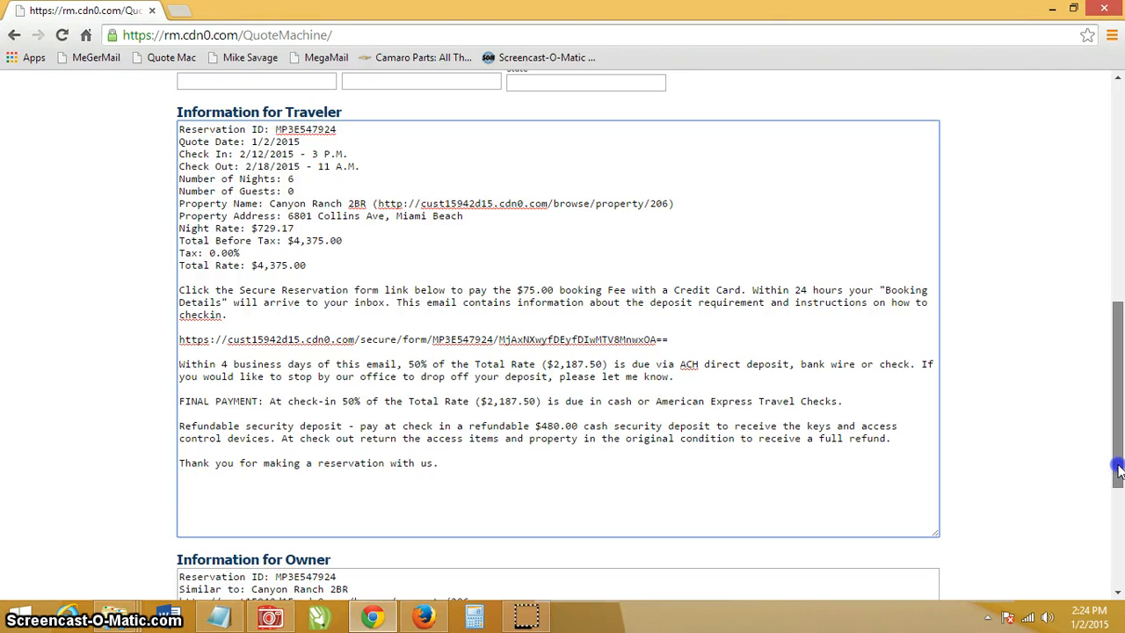
- Check the email's 0.00% tax and $4,375.00 Total Rate lines
scroll(1119, 450, "up", 1)
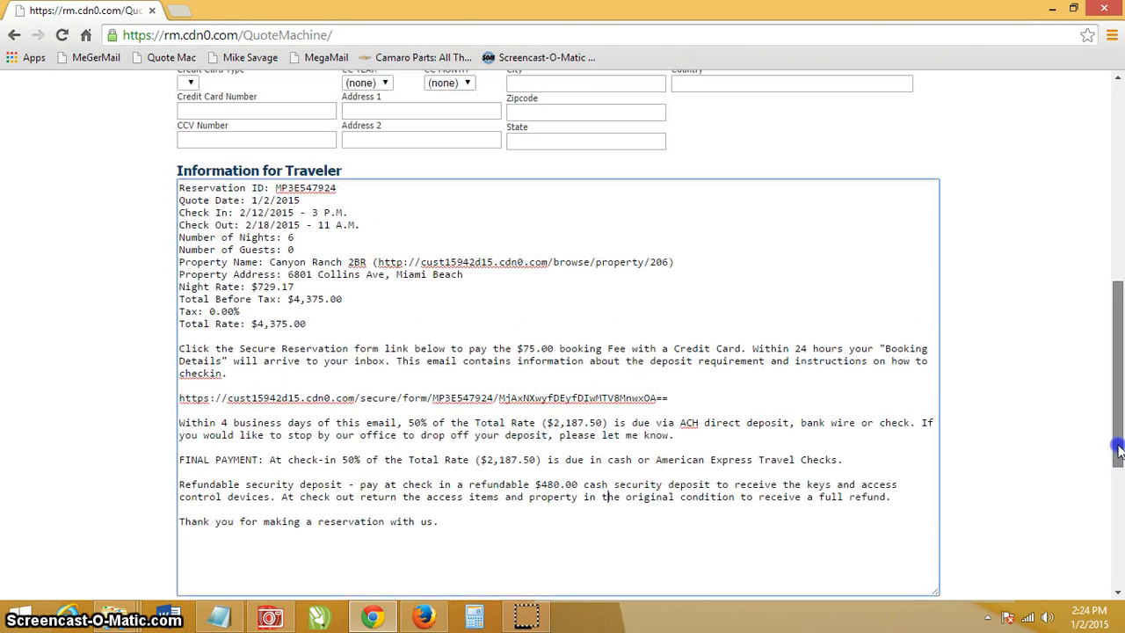
left_click_drag(307, 323, 226, 323)
left_click(325, 334)
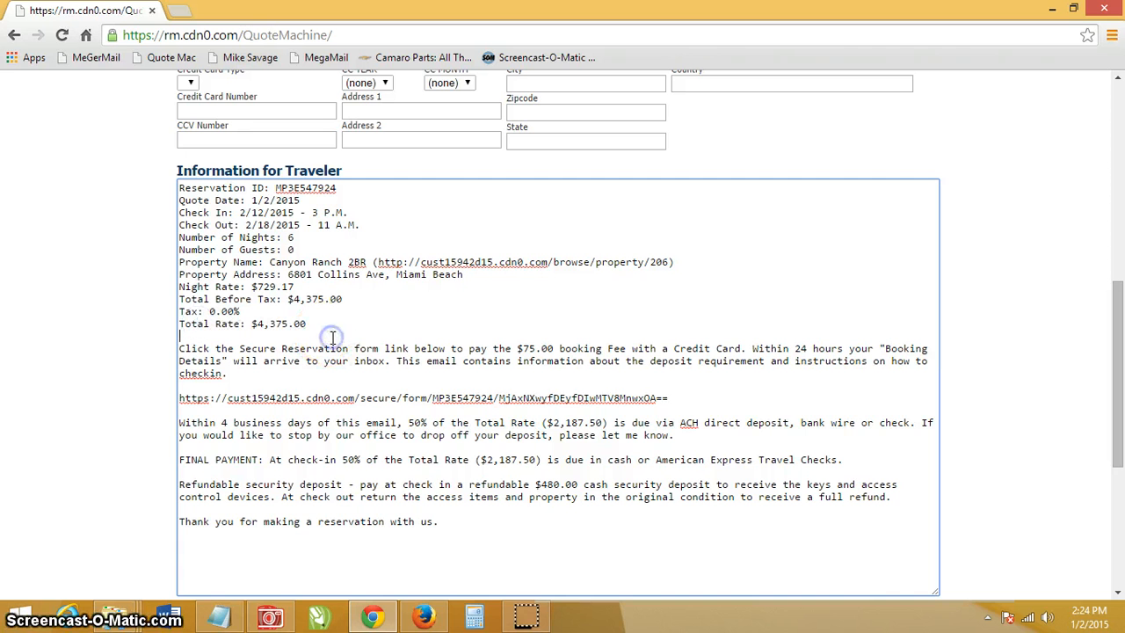
left_click(325, 329)
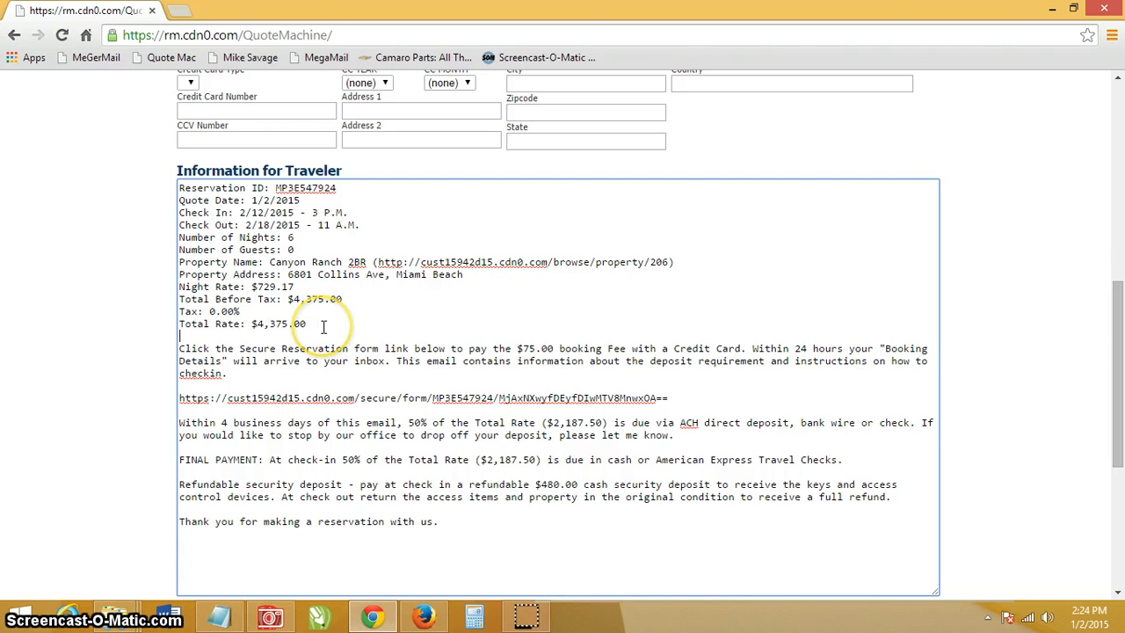
mouse_move(1118, 409)
left_mouse_down()
mouse_move(1100, 235)
mouse_move(1107, 417)
left_mouse_up()
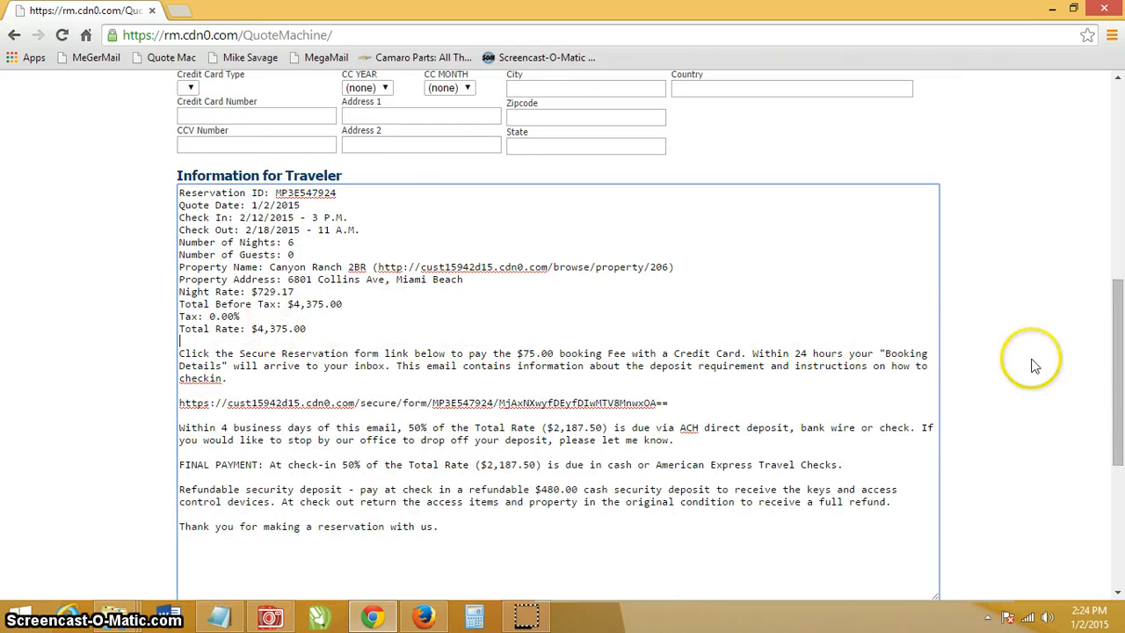
mouse_move(1113, 433)
left_mouse_down()
mouse_move(1114, 316)
mouse_move(1121, 451)
left_mouse_up()
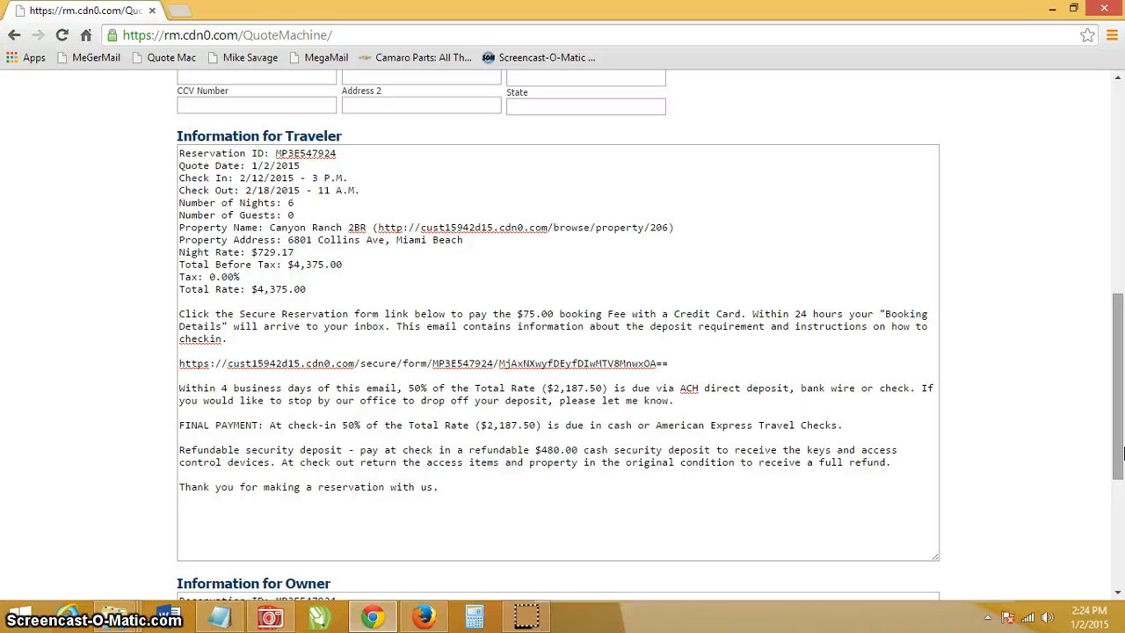
left_click_drag(321, 301, 196, 276)
left_click(539, 271)
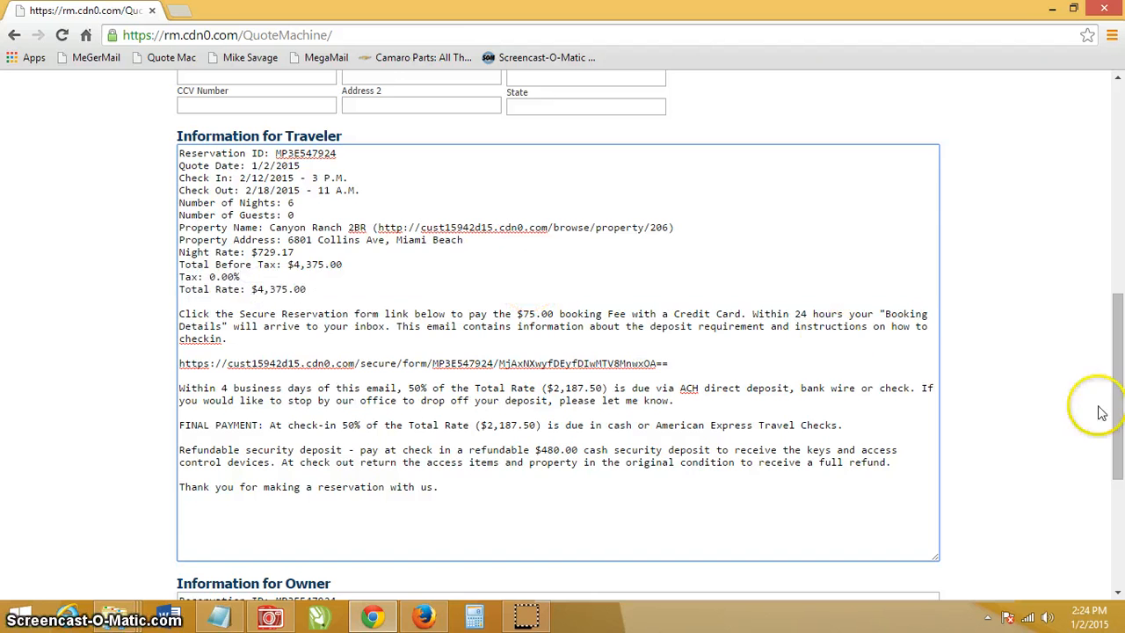
scroll(1116, 465, "up", 7)
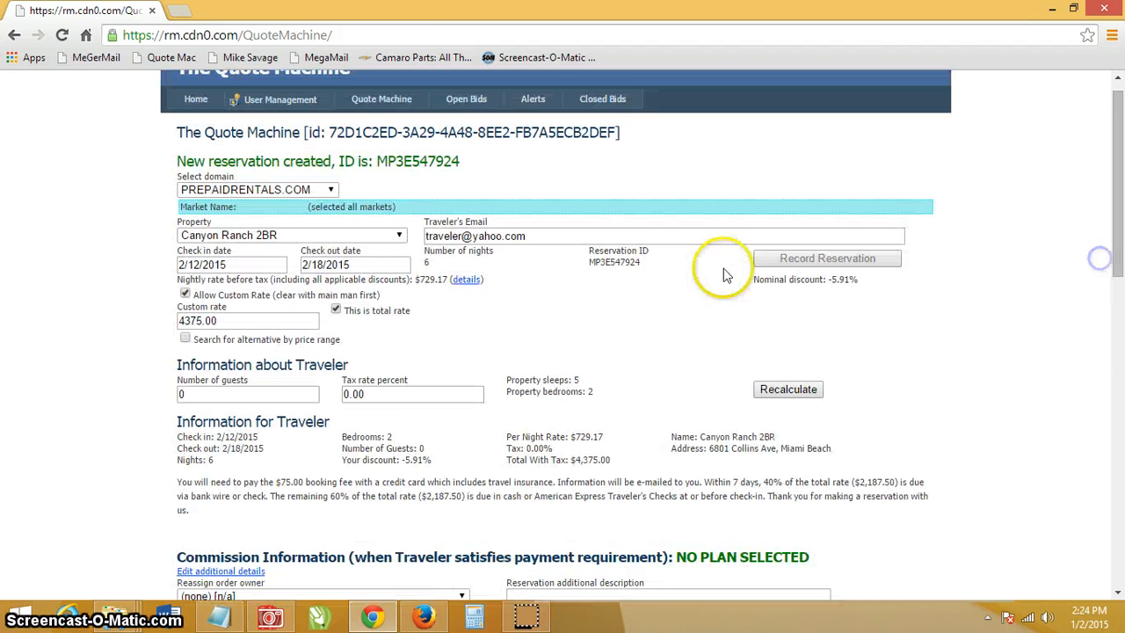
- Drop the custom rate and search alternatives priced from 3000 to 3500
left_click(186, 295)
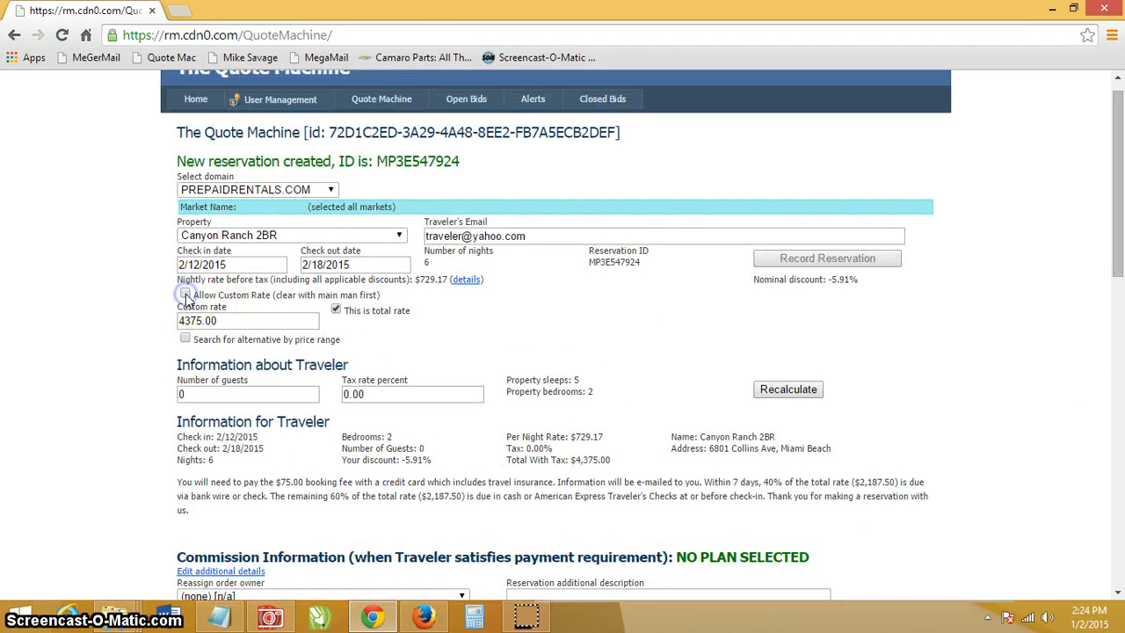
left_click(185, 311)
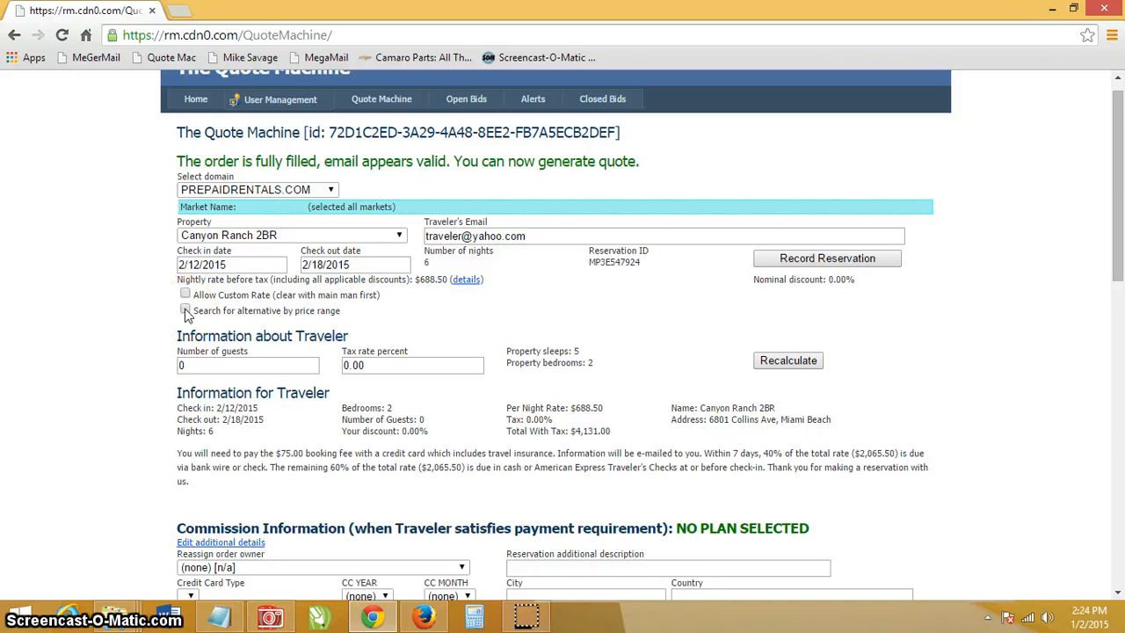
left_click(185, 311)
left_click(199, 337)
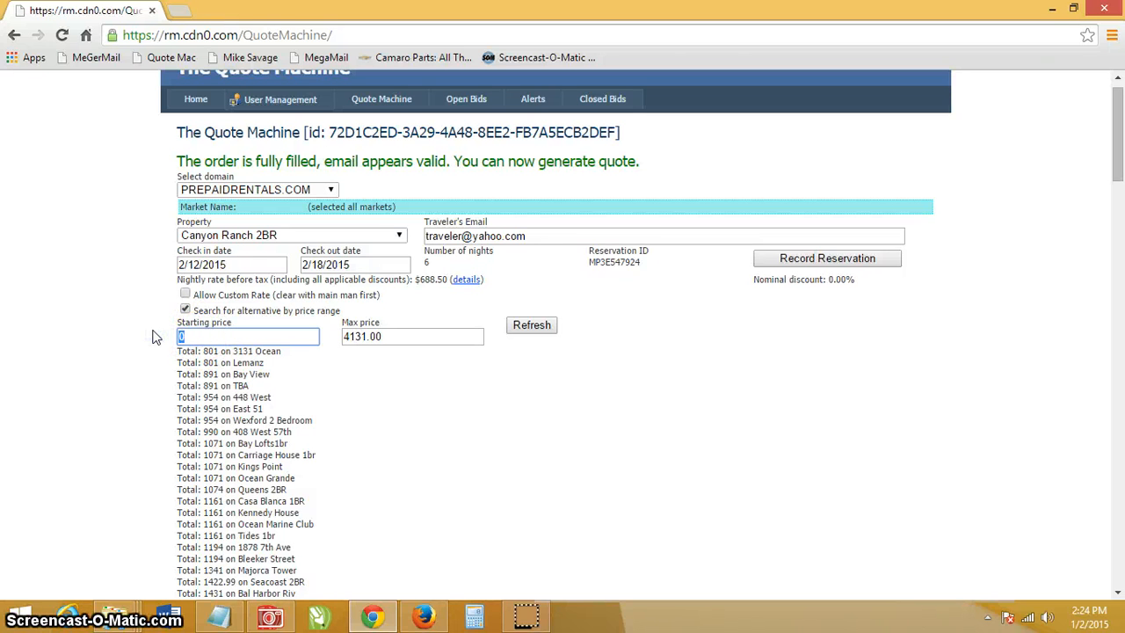
type("3000")
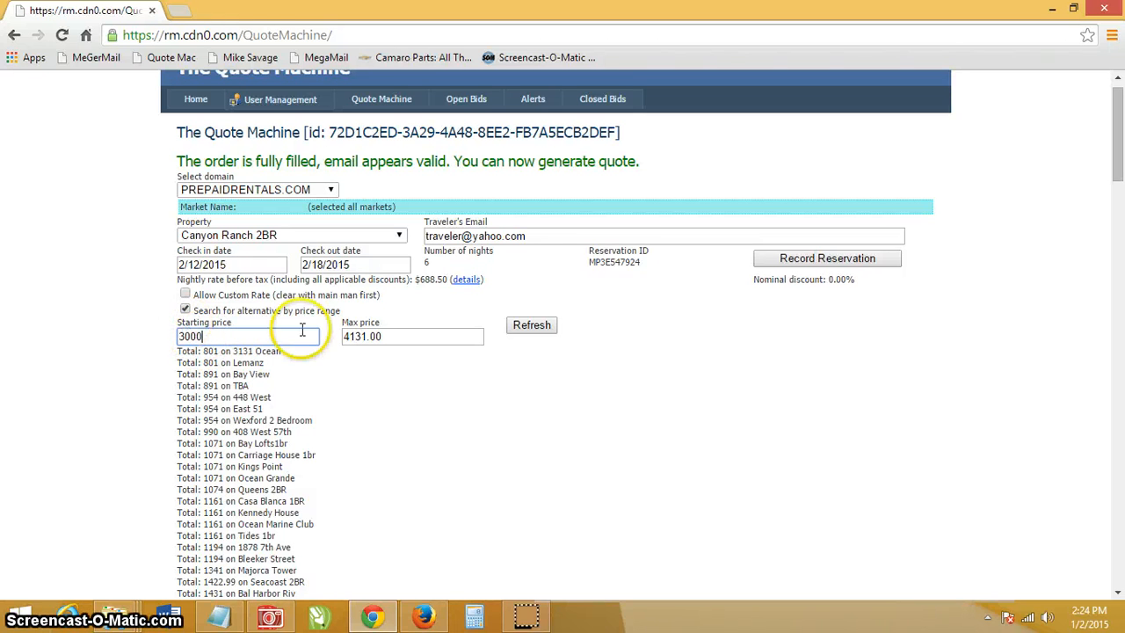
left_click(402, 341)
key("ctrl+a")
type("35")
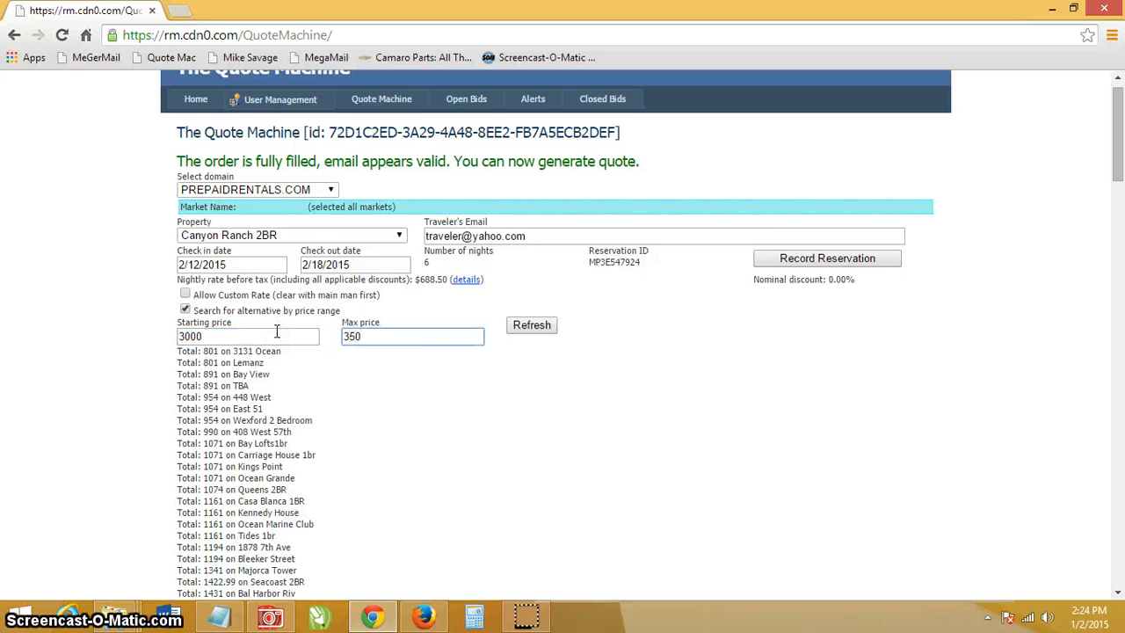
type("00")
left_click(531, 325)
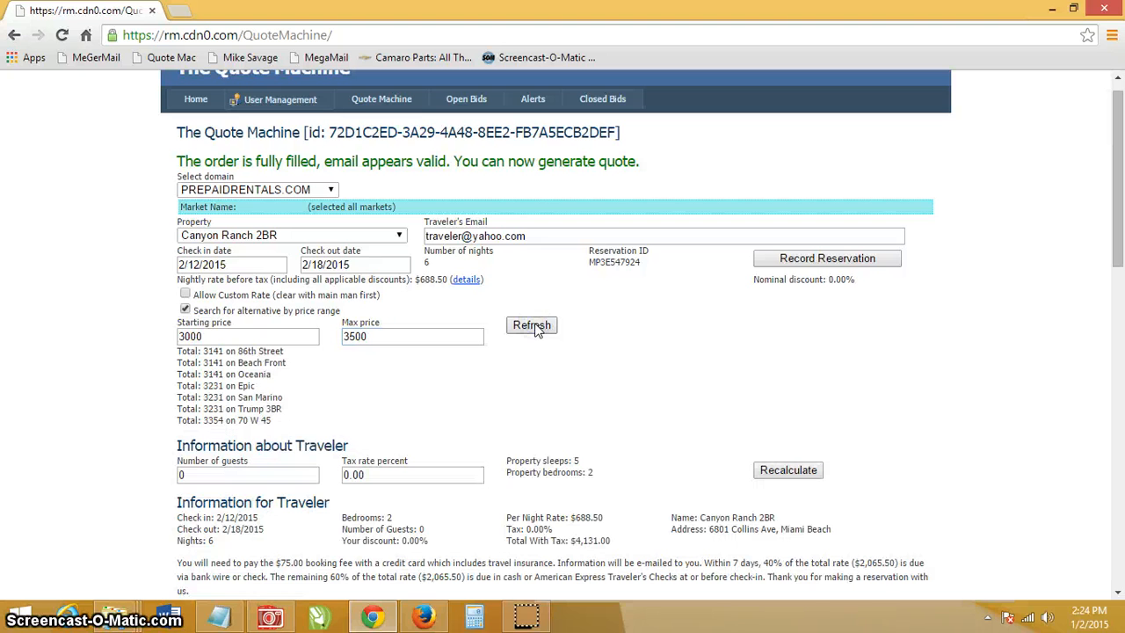
- Review the seven price-range results, including 86th Street and Beach Front
left_click(275, 421)
left_click_drag(274, 421, 174, 350)
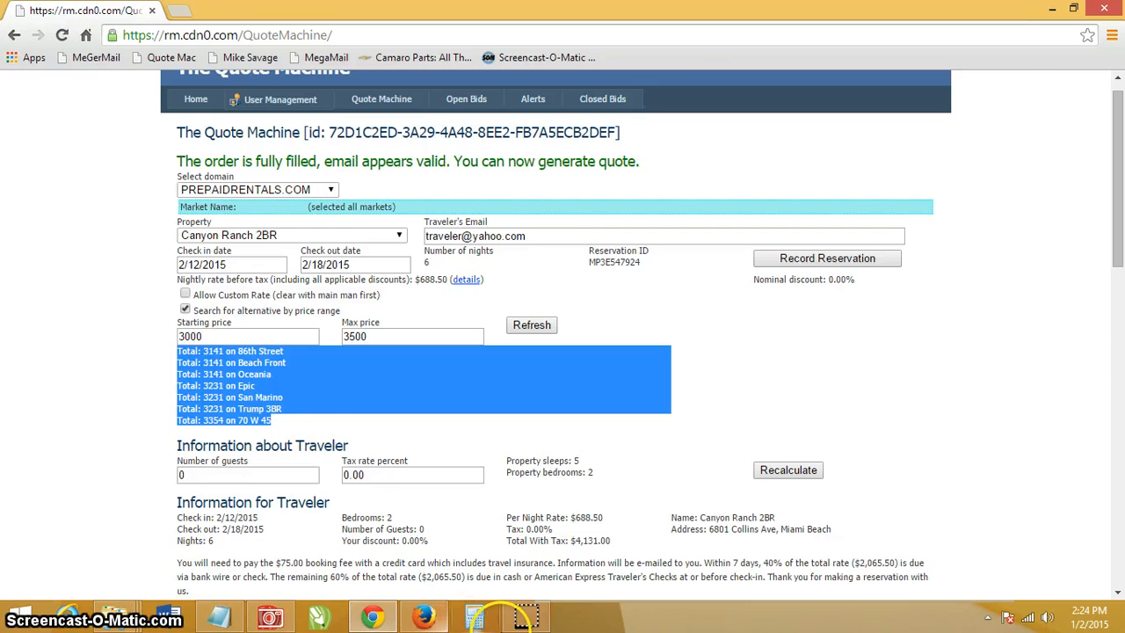
left_click(536, 617)
left_click(303, 424)
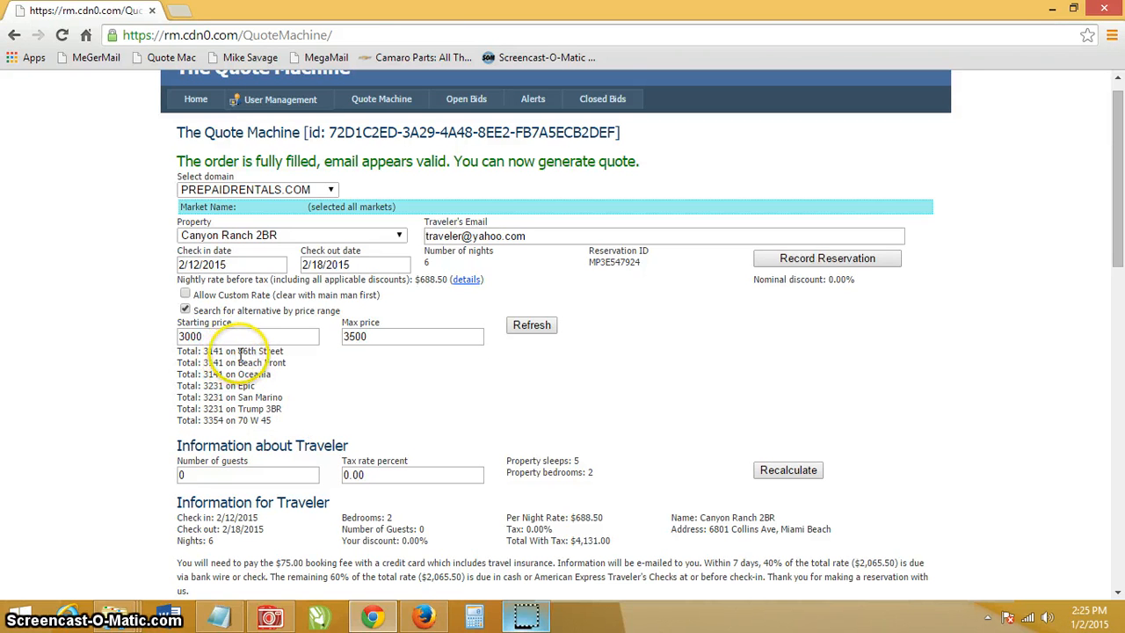
left_click_drag(239, 353, 287, 358)
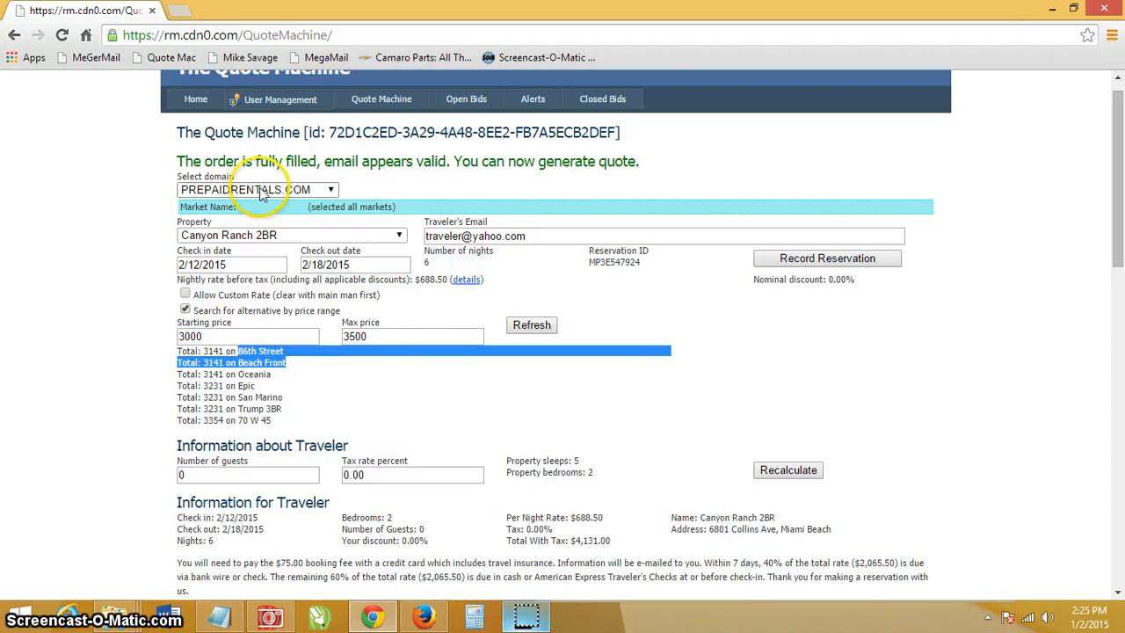
- Select 86th Street as the property and record it at $3,141.00 total
left_click(277, 235)
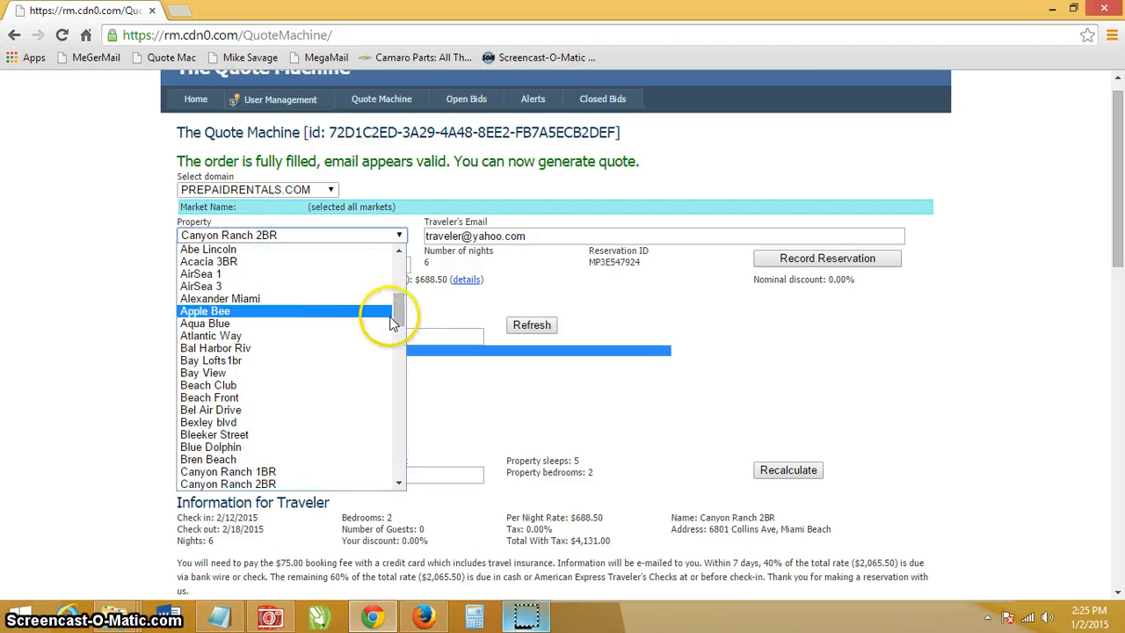
left_click_drag(396, 314, 391, 286)
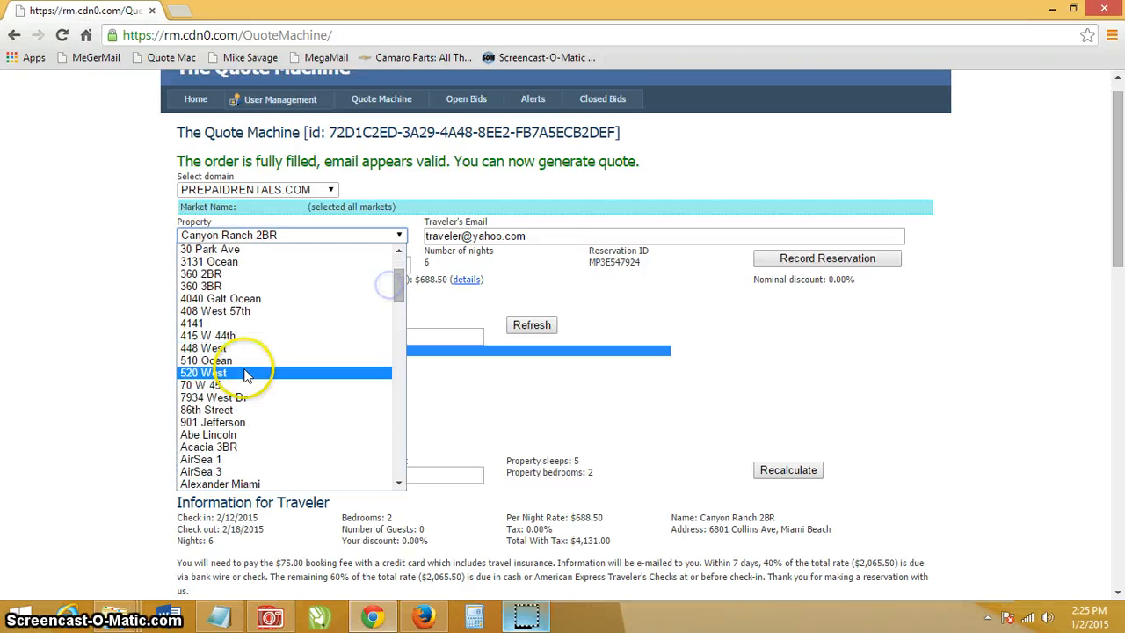
left_click(211, 409)
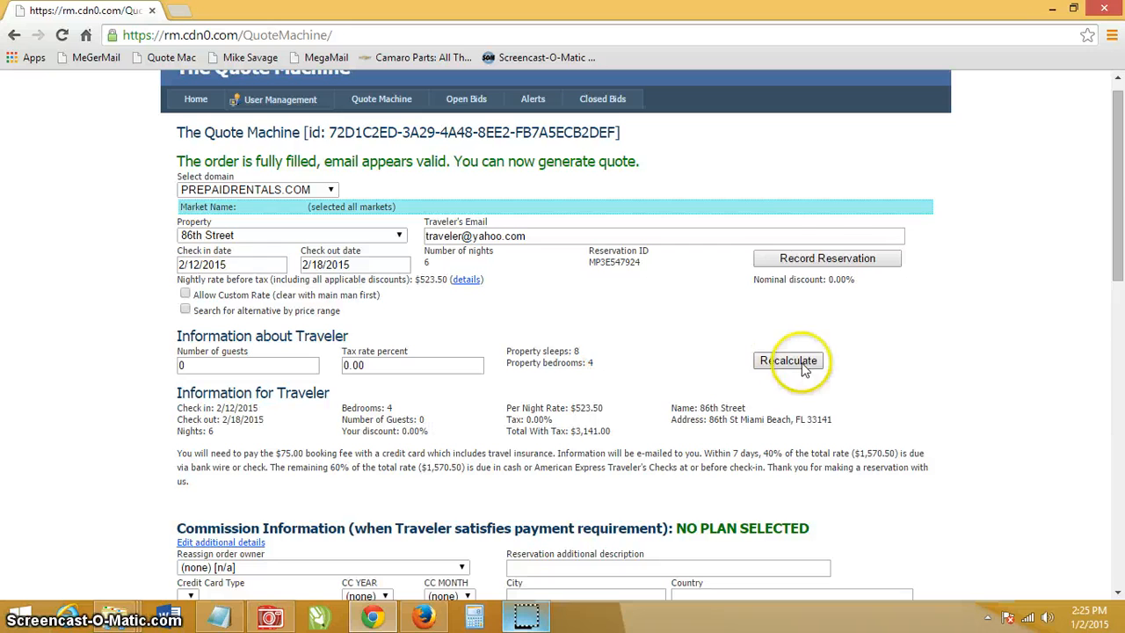
left_click(827, 258)
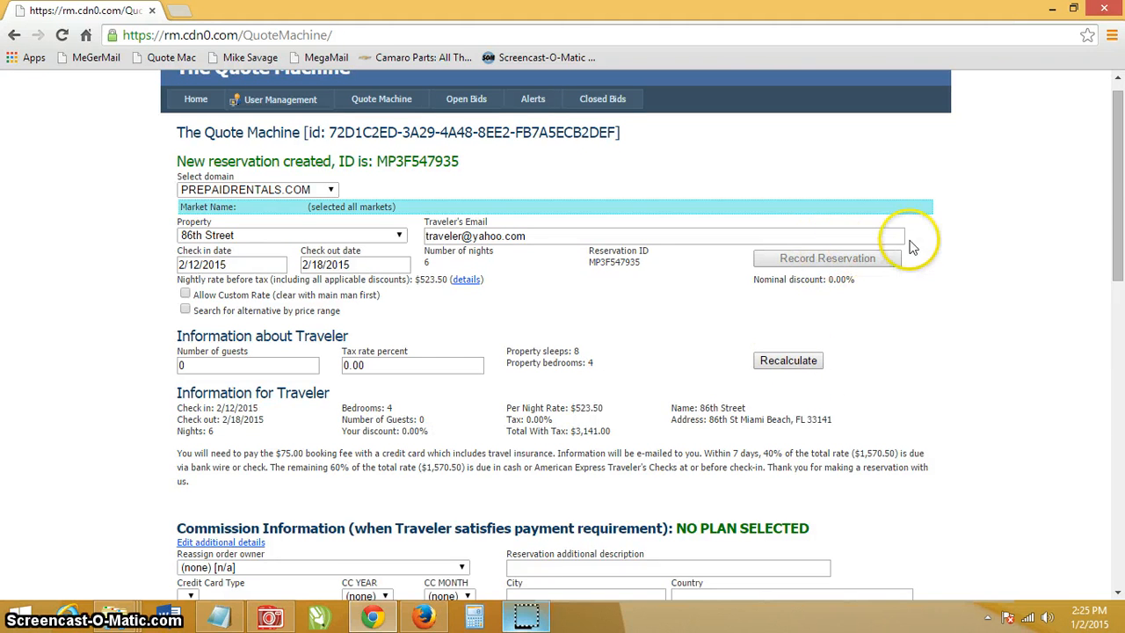
left_click_drag(1118, 224, 1111, 405)
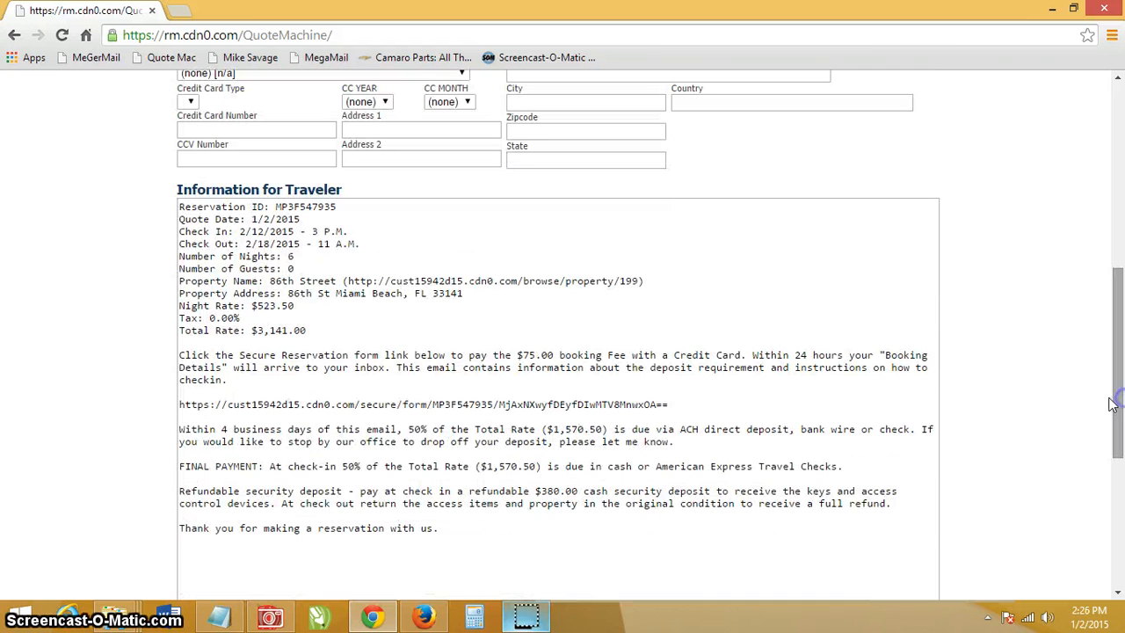
left_click_drag(322, 324, 202, 315)
left_click(310, 331)
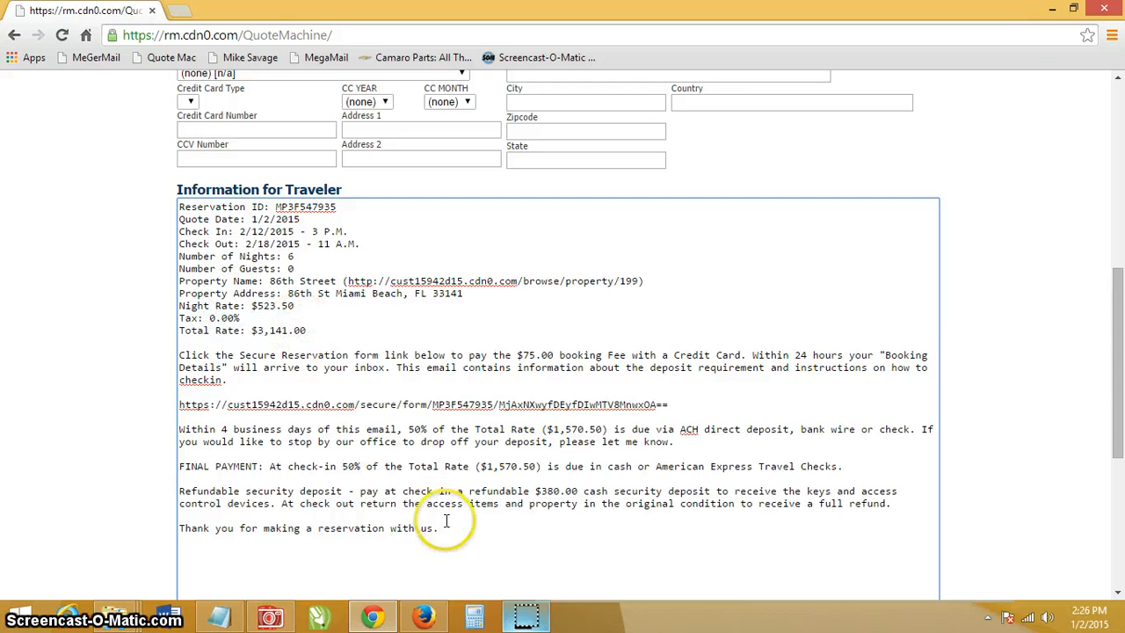
left_click_drag(439, 528, 166, 202)
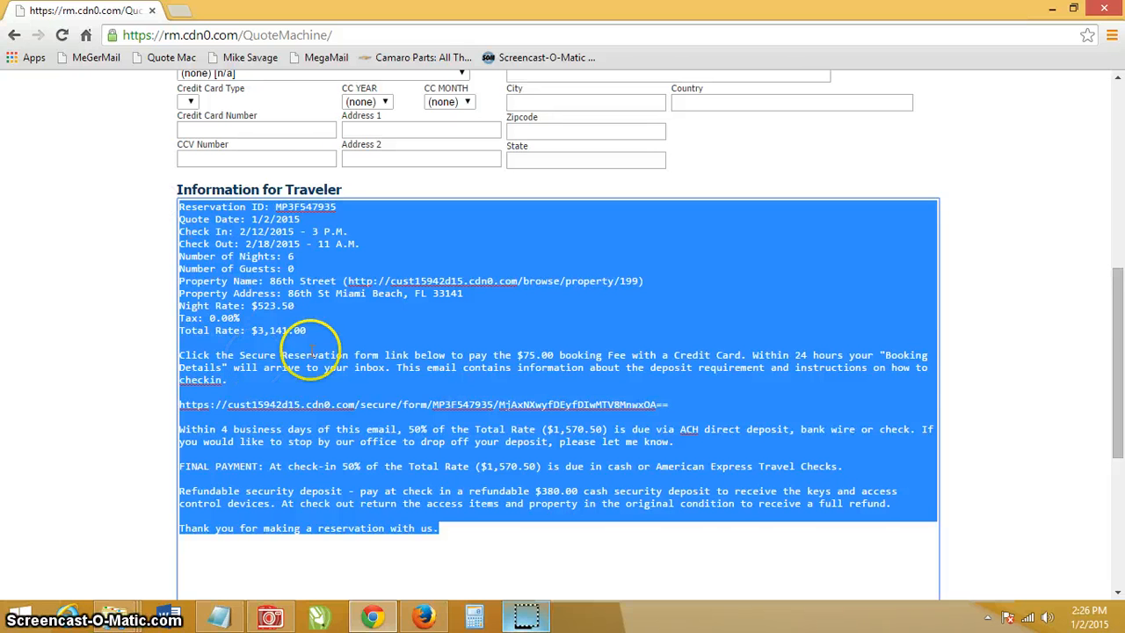
left_click(1120, 439)
left_click_drag(1120, 440, 1120, 280)
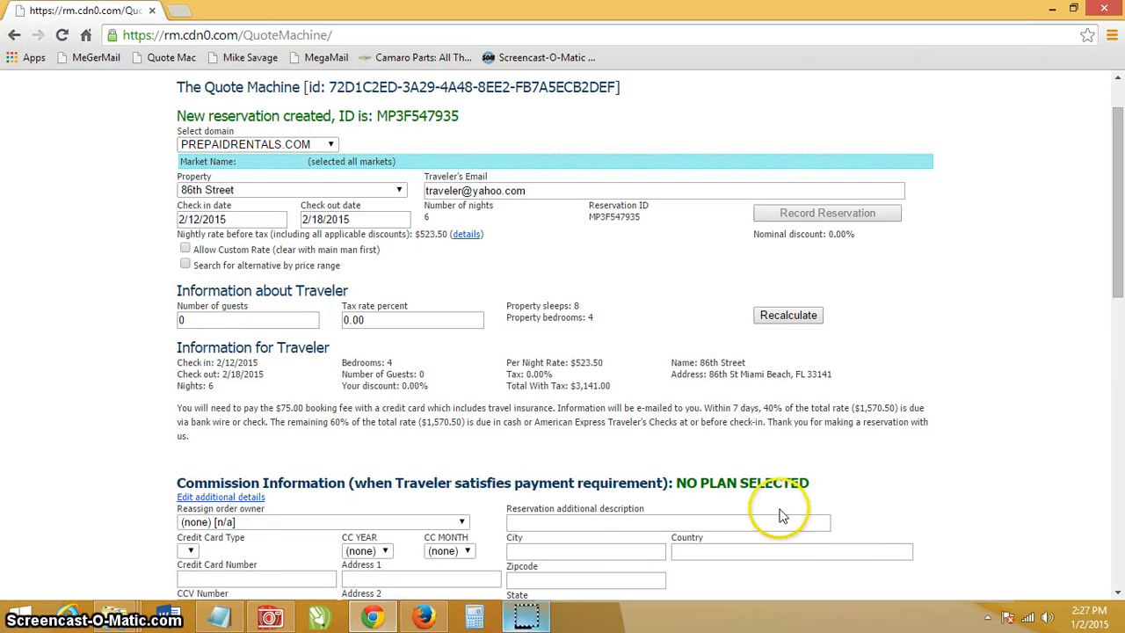
left_click(527, 620)
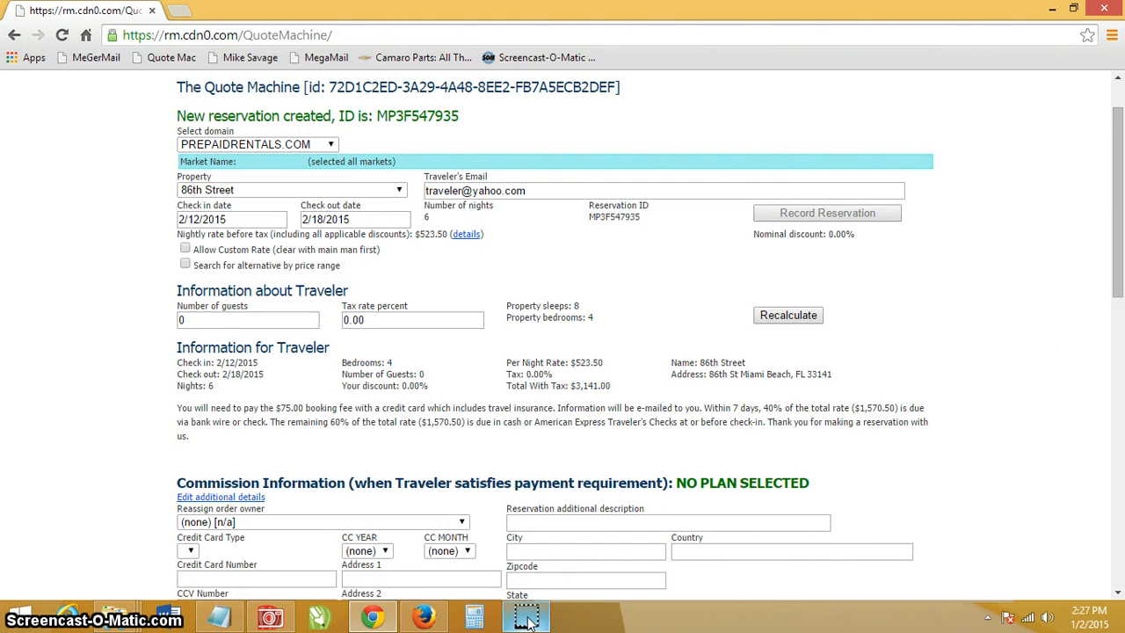